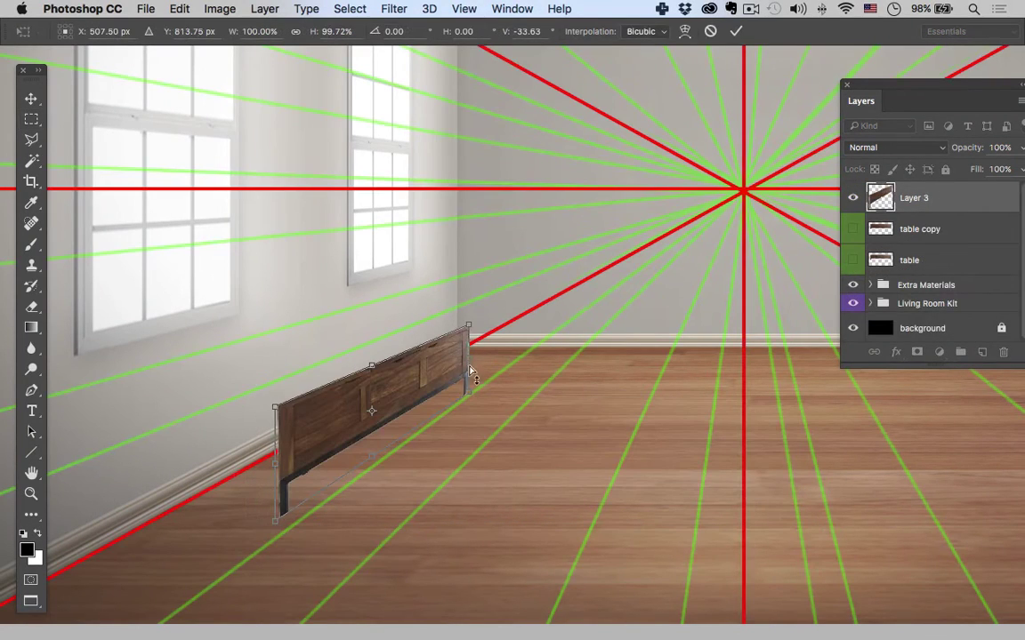
Skew the table copy and the curtains to match the left-wall perspective guides.
drag(473, 331, 469, 319)
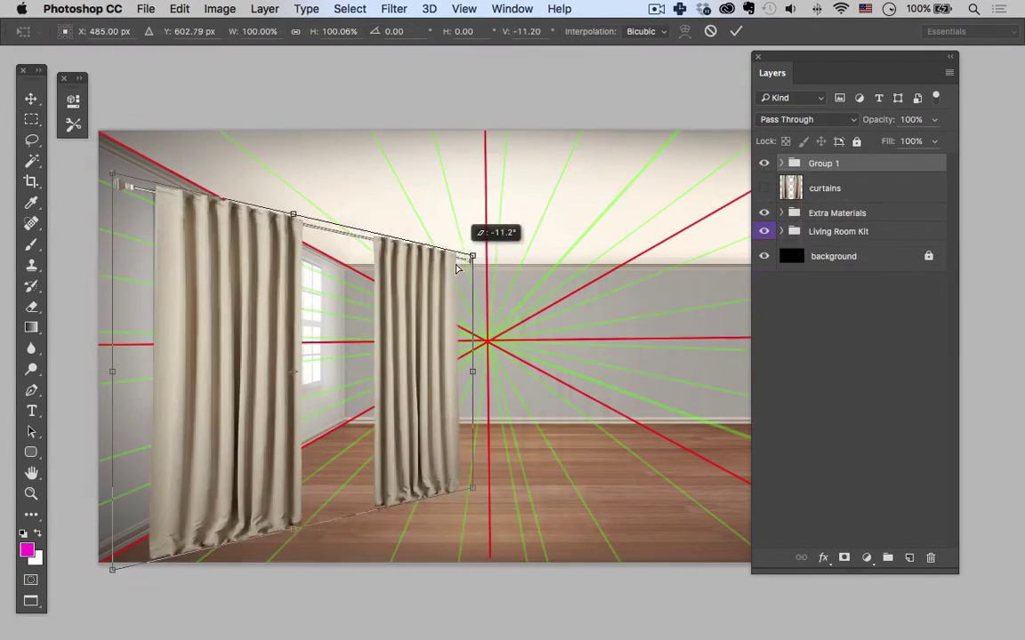
drag(453, 252, 464, 295)
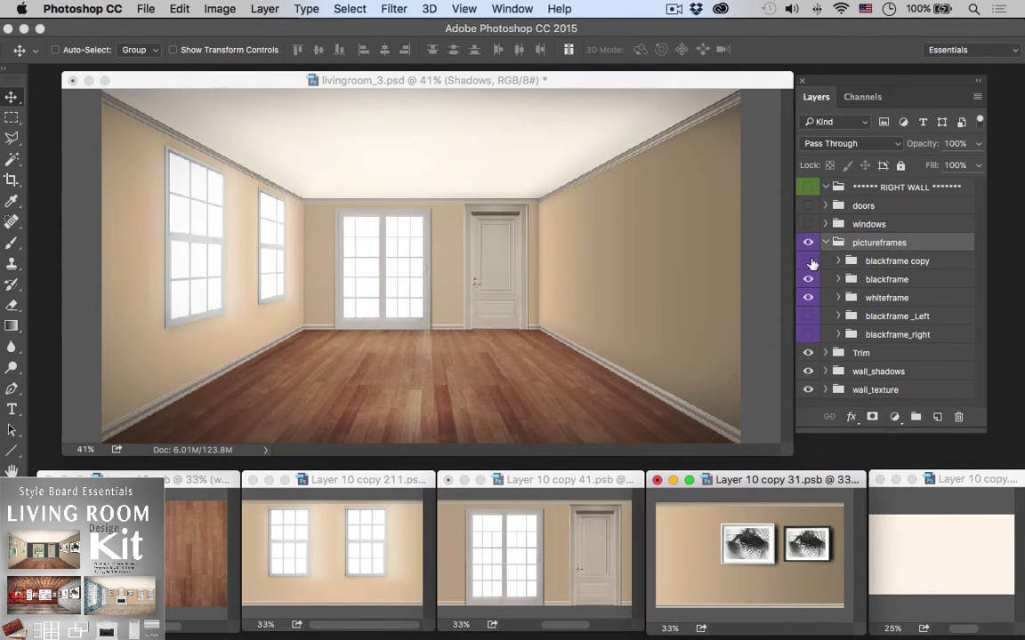
Turn on the extra black frame, then select the Leftwall_ and Rightwall_ groups.
click(809, 262)
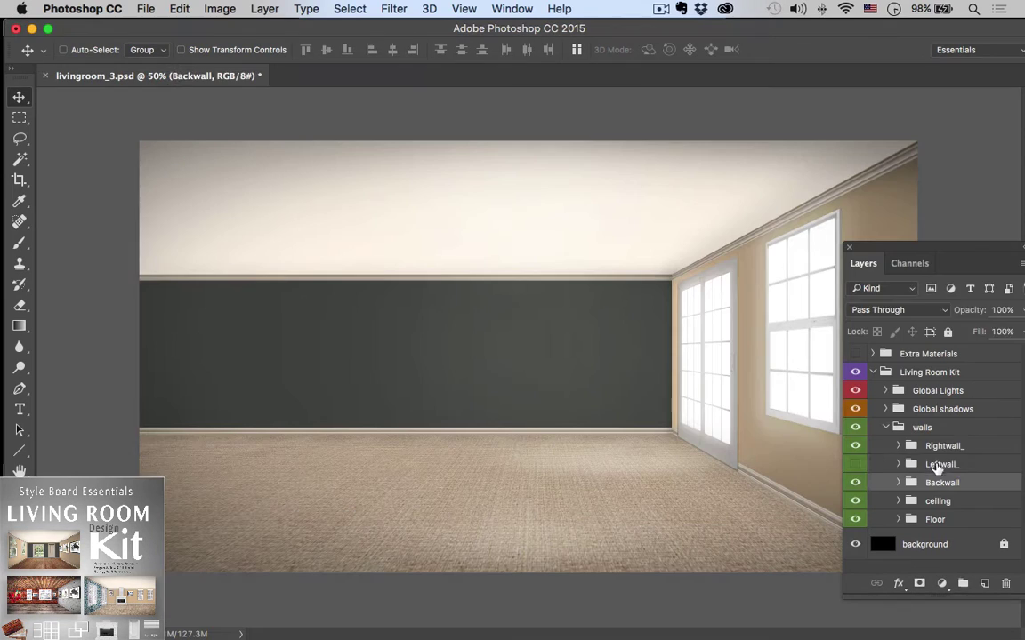
click(937, 464)
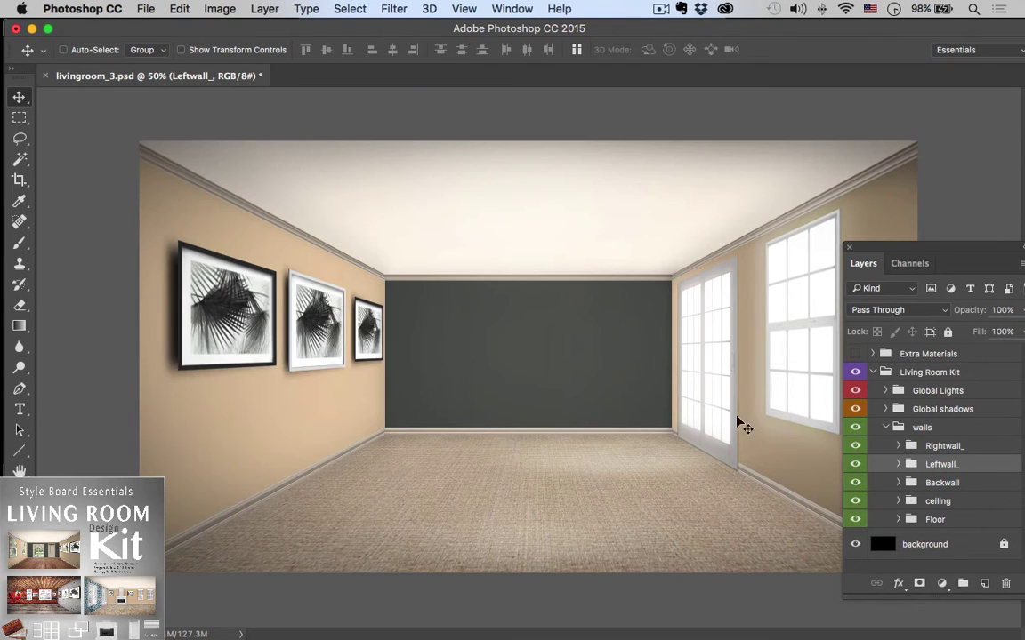
click(460, 476)
click(721, 430)
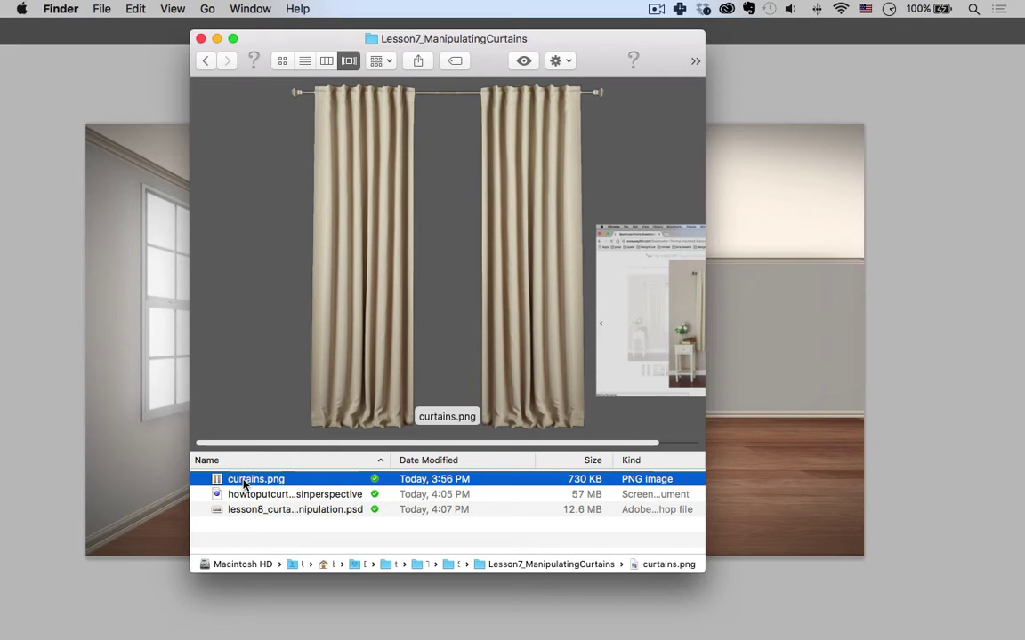
Place curtains.png from Finder onto the room canvas and commit it.
drag(244, 483, 772, 393)
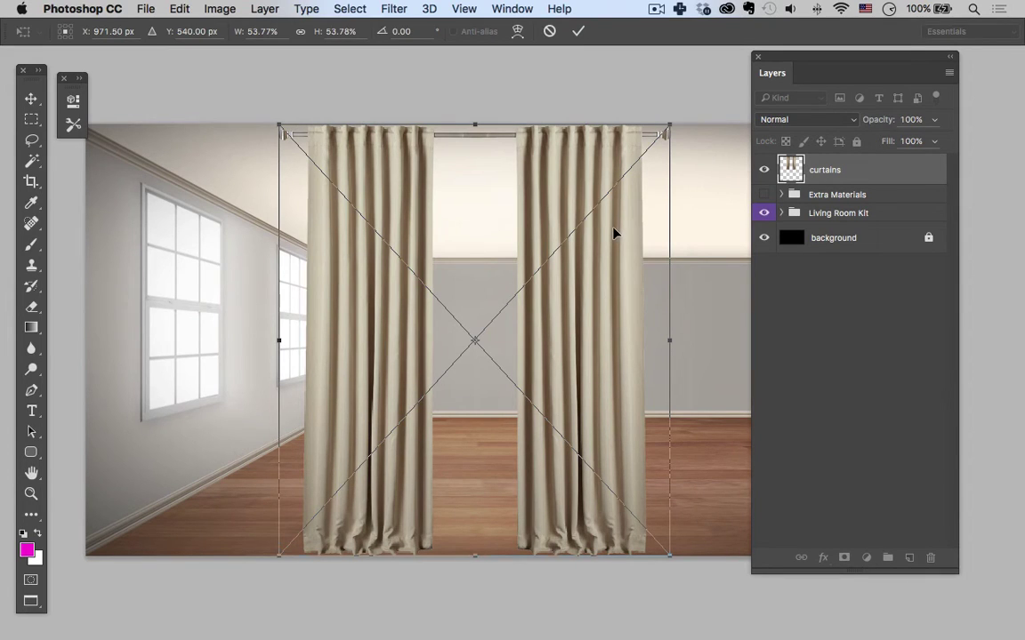
key(Return)
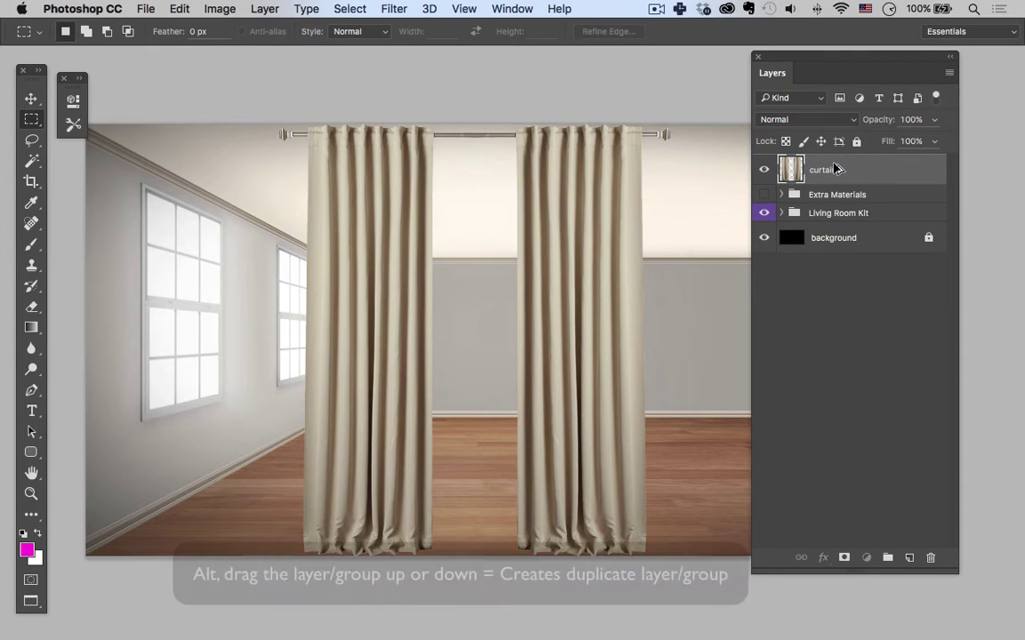
Duplicate the curtains layer, hide the original, and scale the copy slightly smaller.
drag(833, 163, 831, 156)
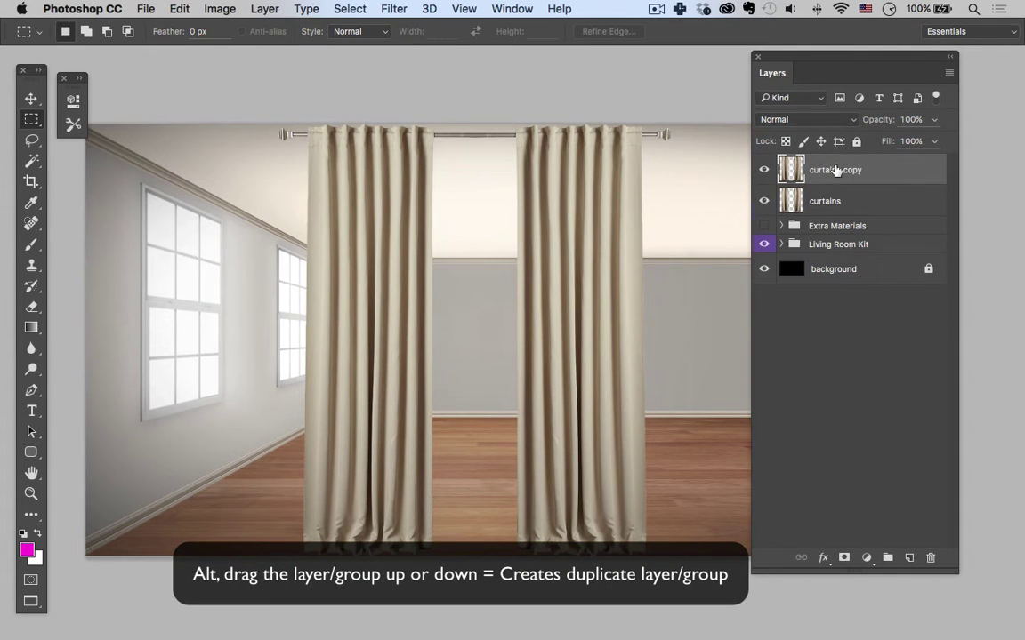
click(764, 202)
key(super+t)
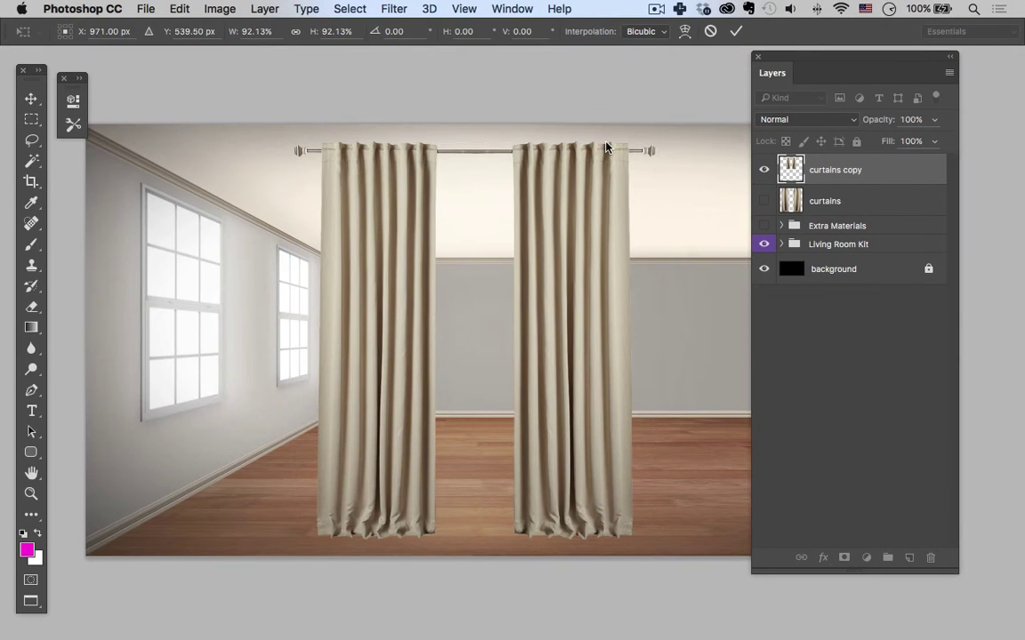
key(m)
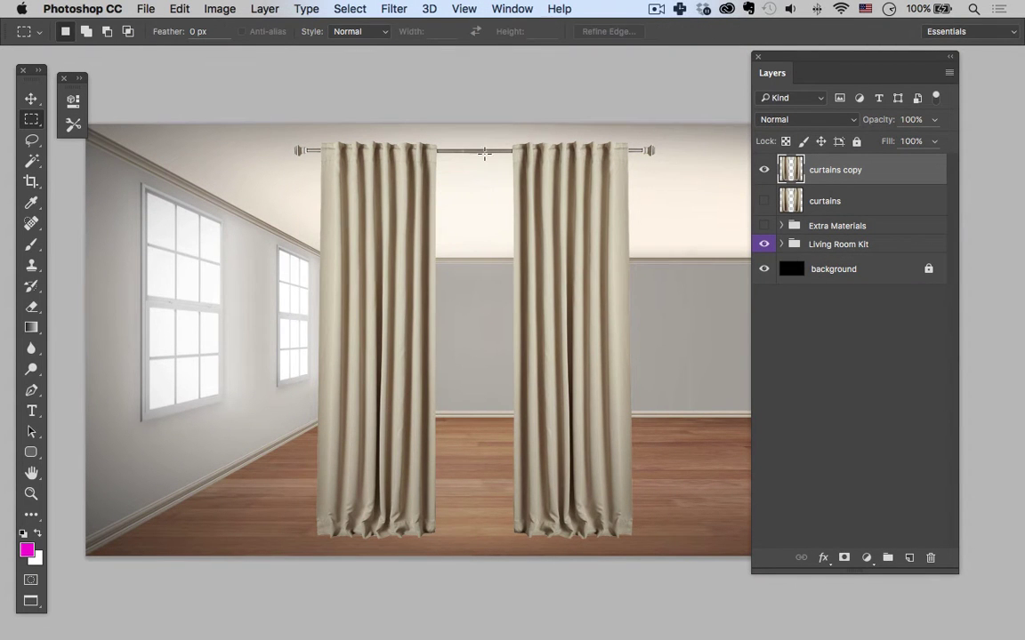
Marquee-select the left and right ends of the curtain rod.
drag(261, 135, 321, 165)
key(shift)
drag(685, 138, 634, 170)
Add a middle rod section to the selection and copy the rod pieces to Layer 4.
drag(509, 150, 473, 176)
key(m)
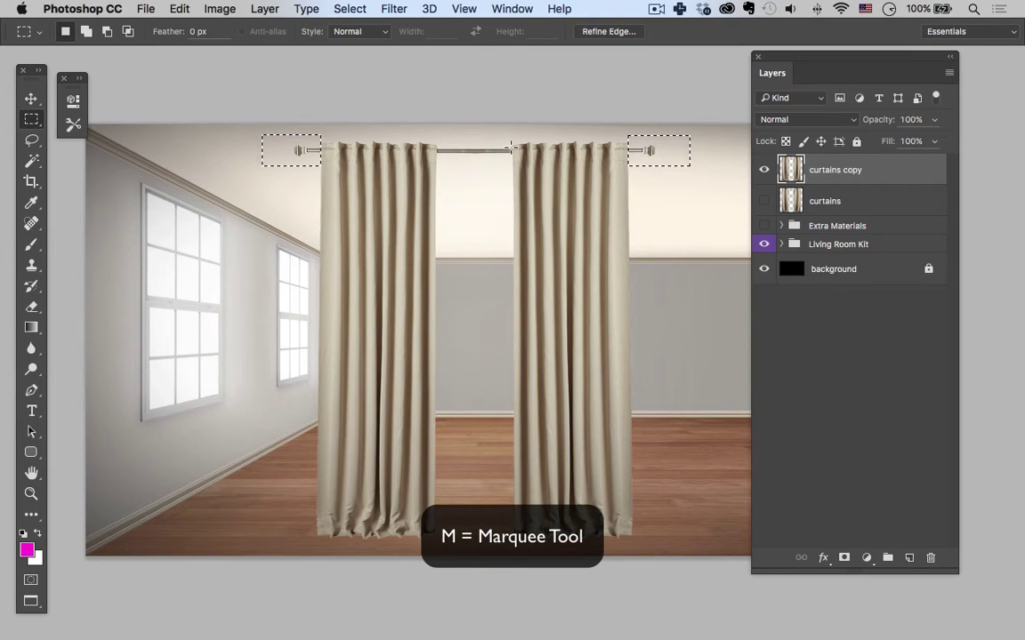
key(shift)
drag(509, 148, 441, 177)
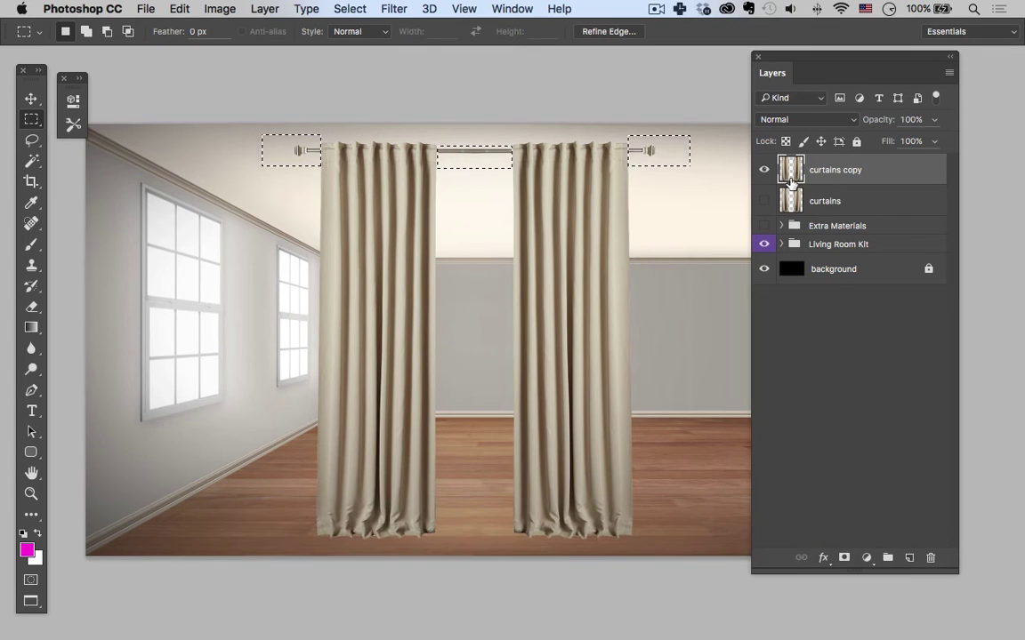
key(super+j)
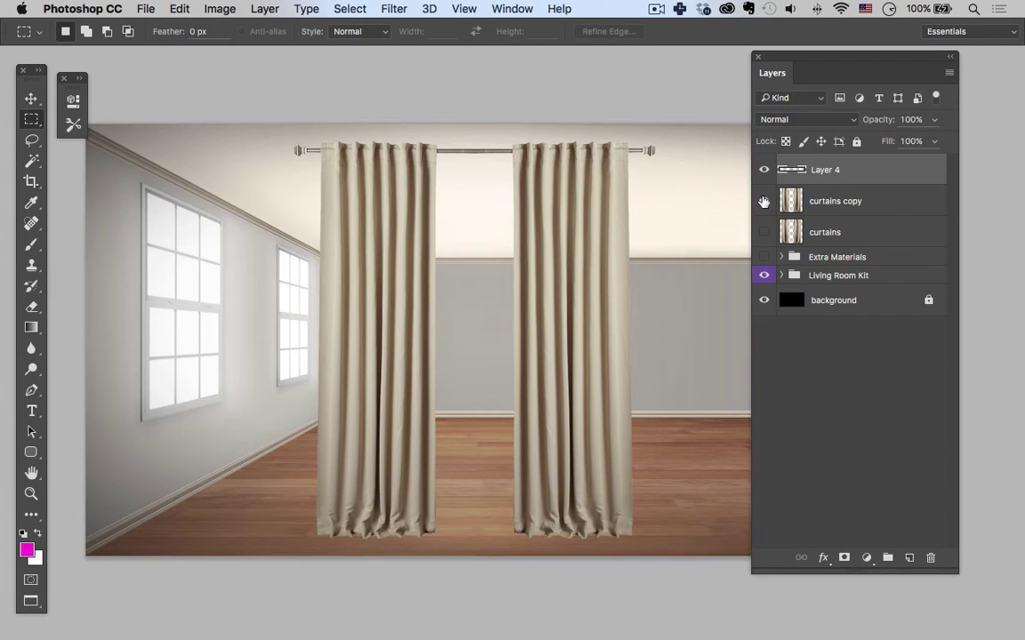
Hide the curtains copy and marquee the middle piece of the rod.
click(764, 201)
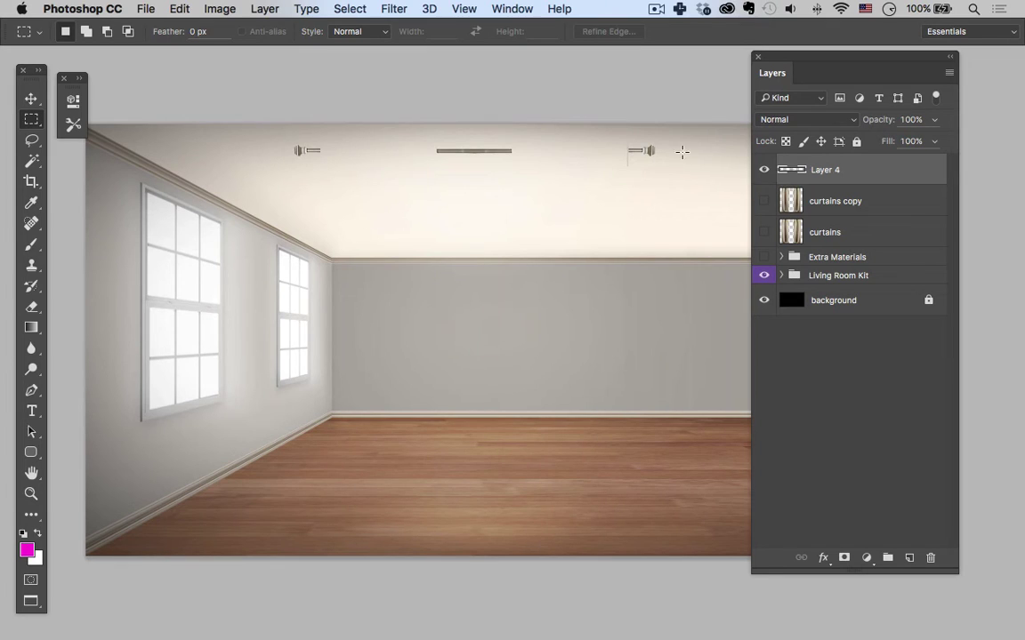
drag(601, 132, 630, 178)
click(384, 149)
drag(515, 144, 423, 163)
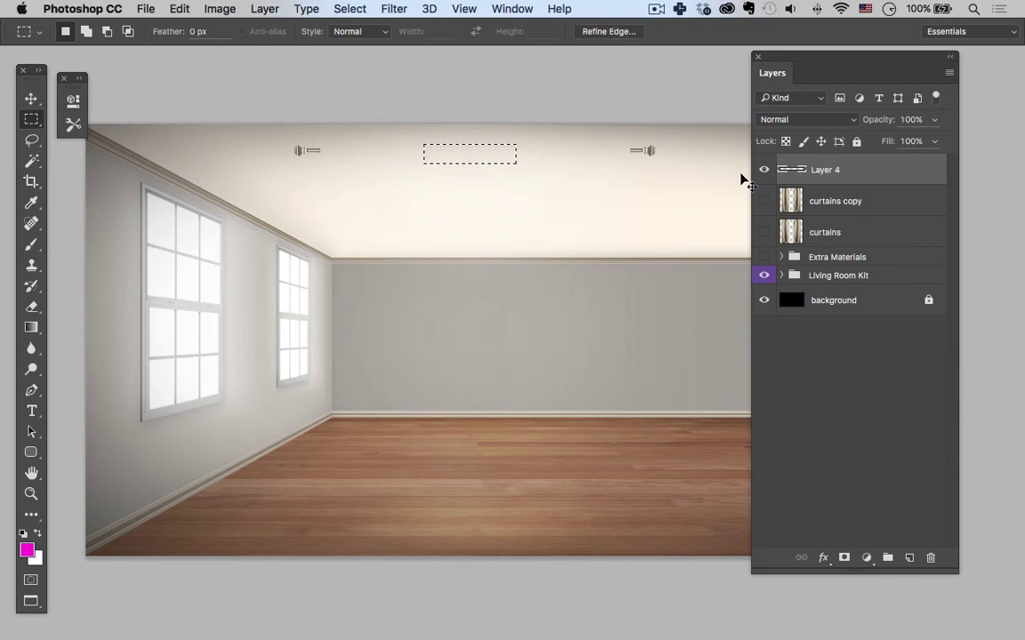
Stretch the right rod bar segment across to the left end cap and deselect.
key(super+d)
key(m)
drag(626, 146, 637, 177)
key(super+t)
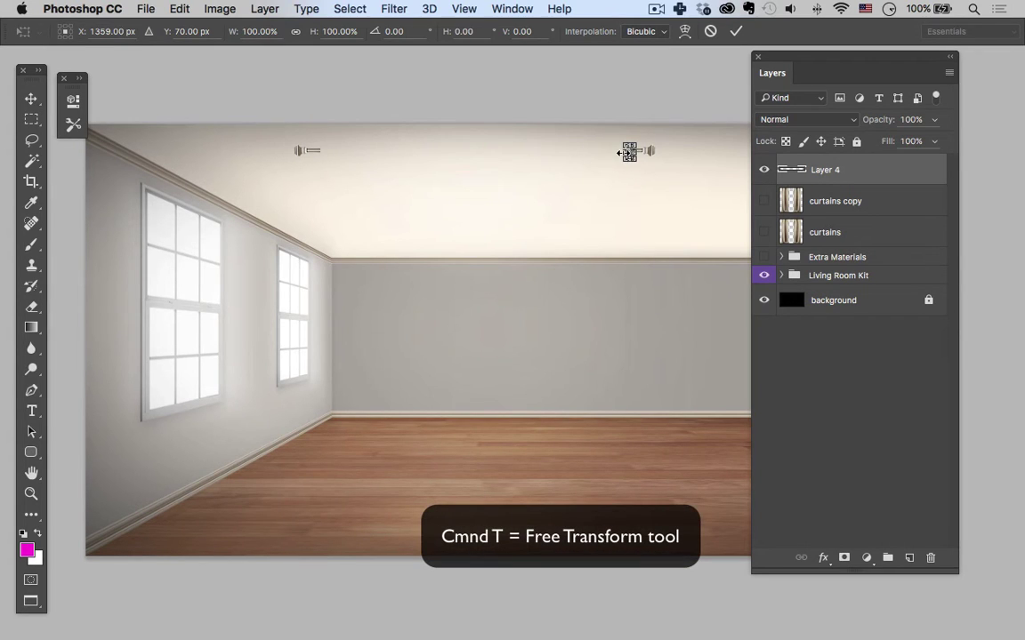
drag(615, 155, 69, 163)
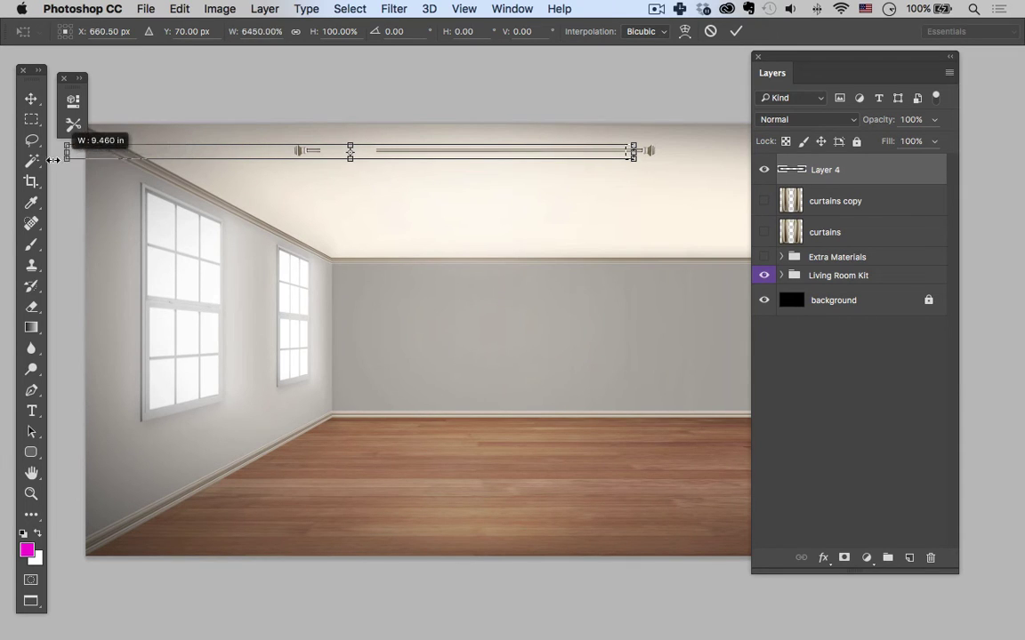
drag(50, 159, 12, 155)
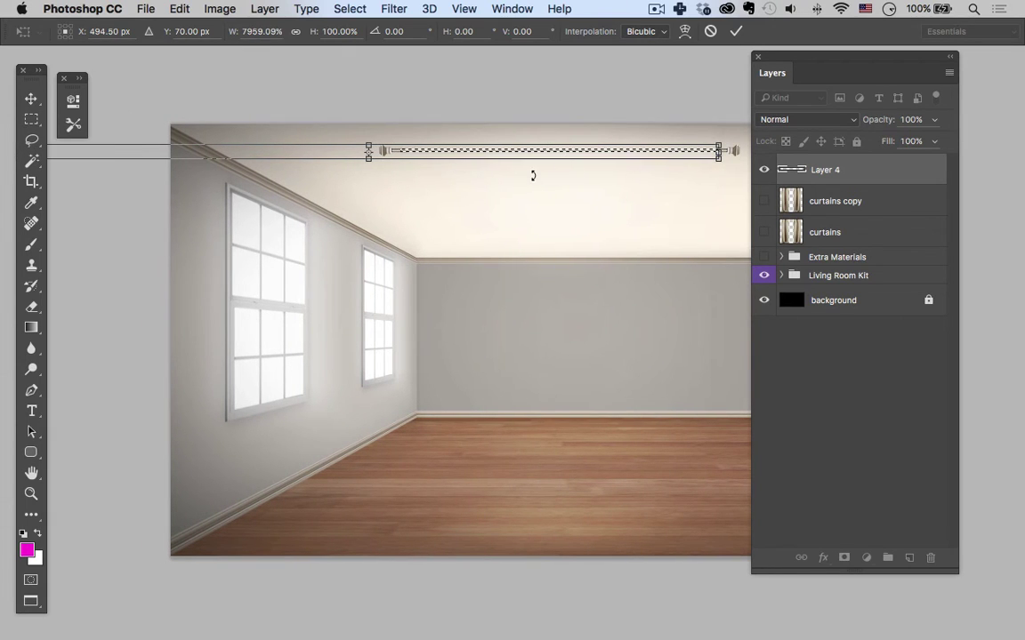
key(Return)
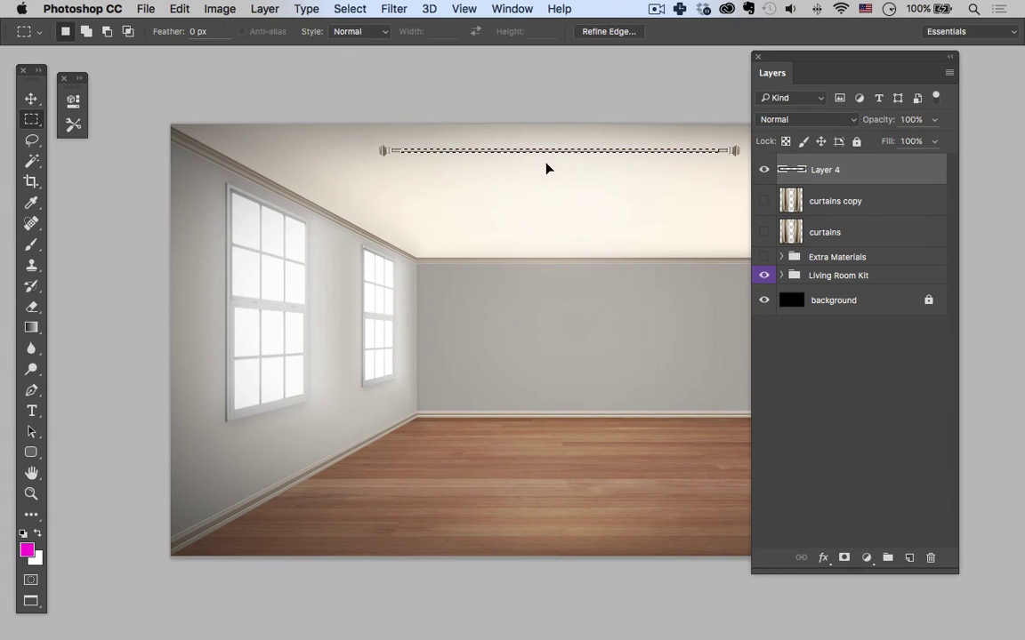
key(super+d)
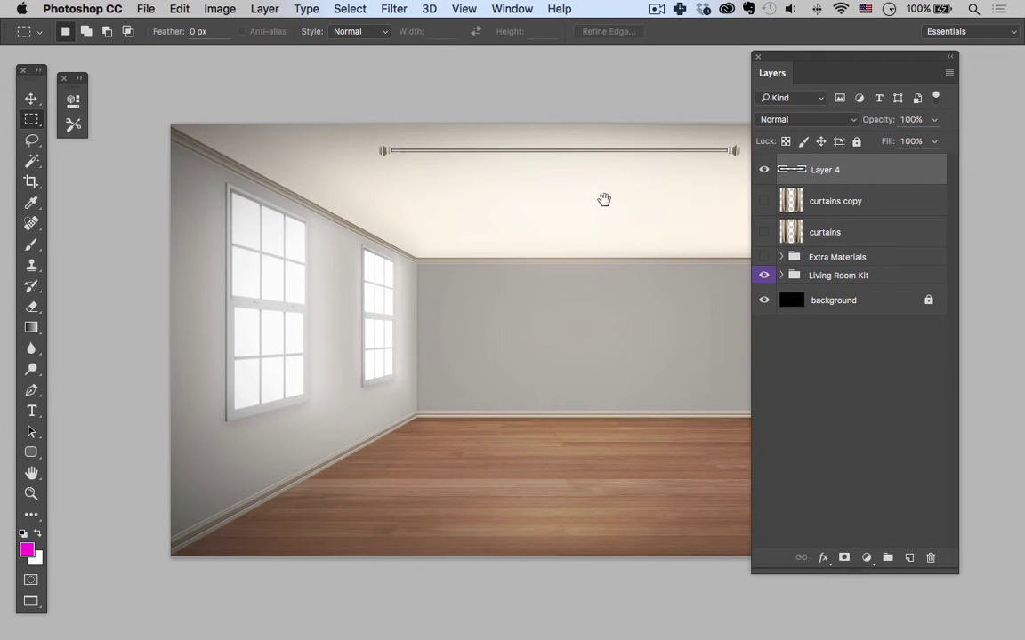
drag(601, 201, 528, 211)
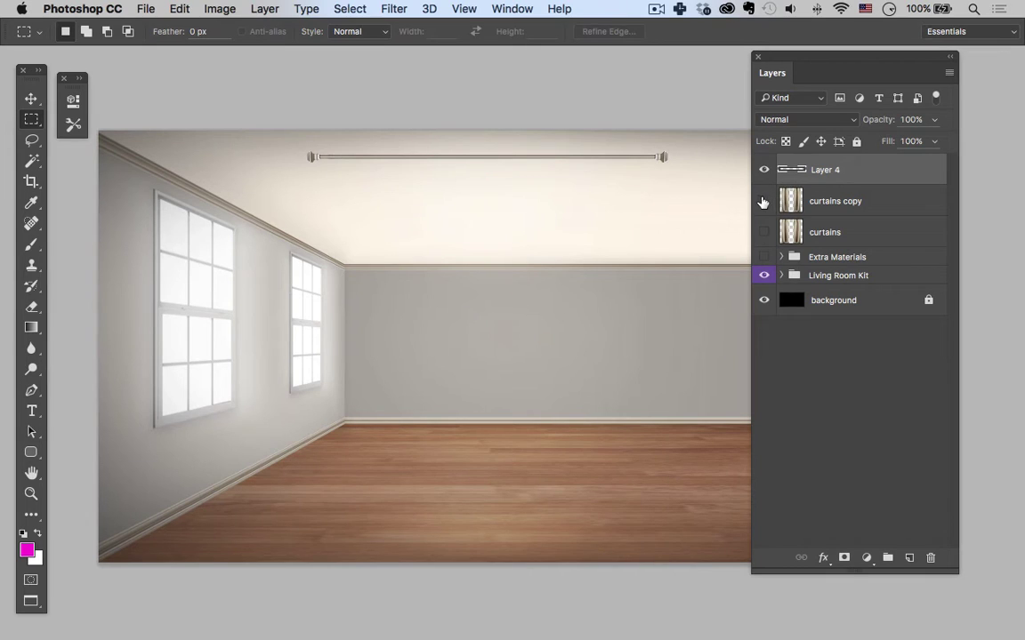
Show the curtains copy again and move it above Layer 4.
click(763, 201)
click(827, 207)
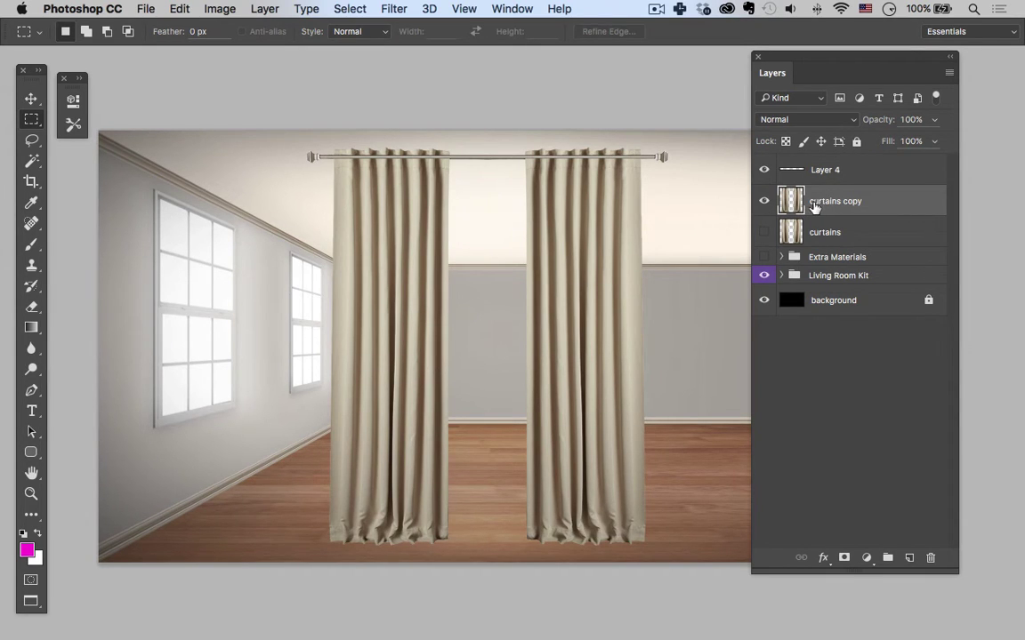
drag(824, 204, 818, 164)
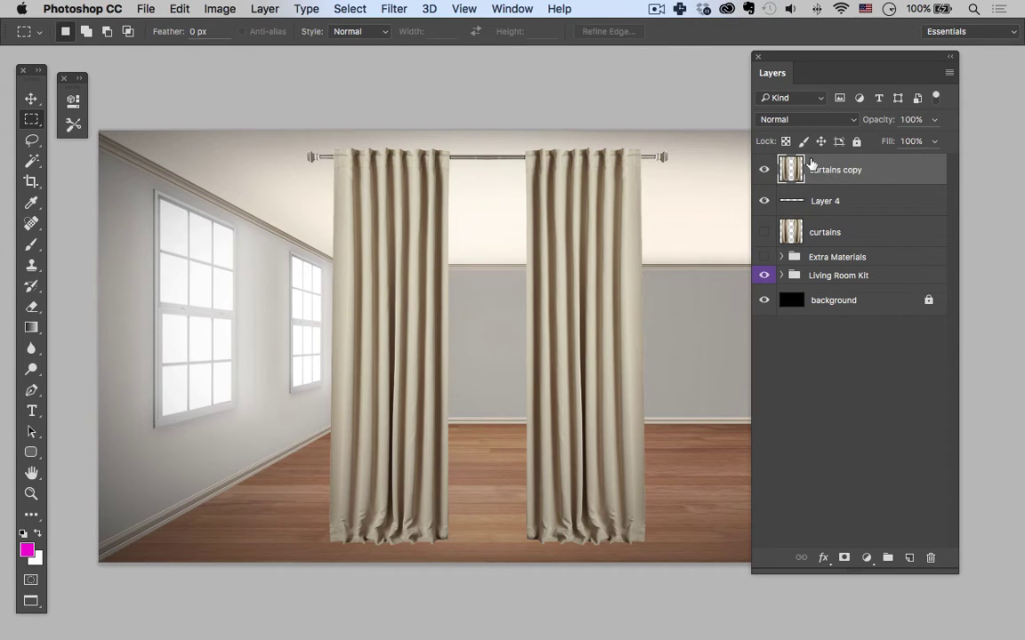
click(787, 197)
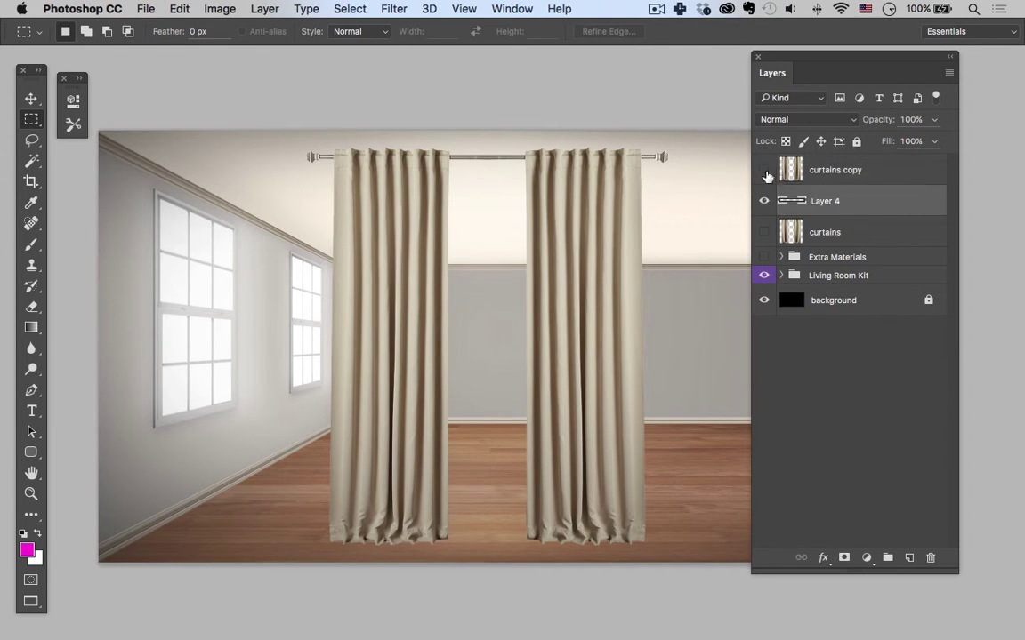
click(763, 170)
click(834, 176)
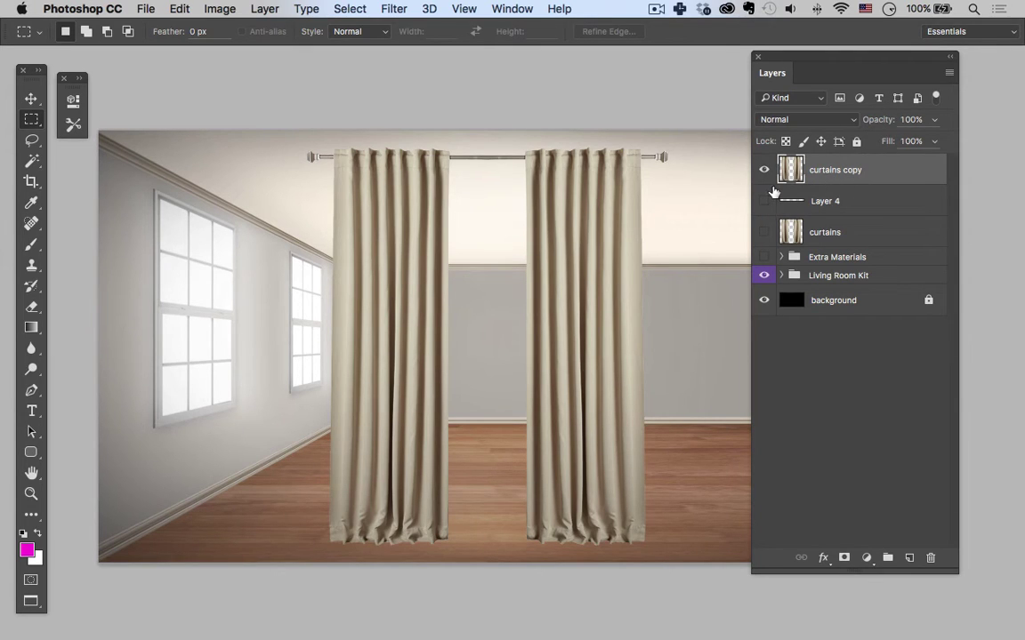
Lasso and erase both rod ends from the curtains copy.
key(l)
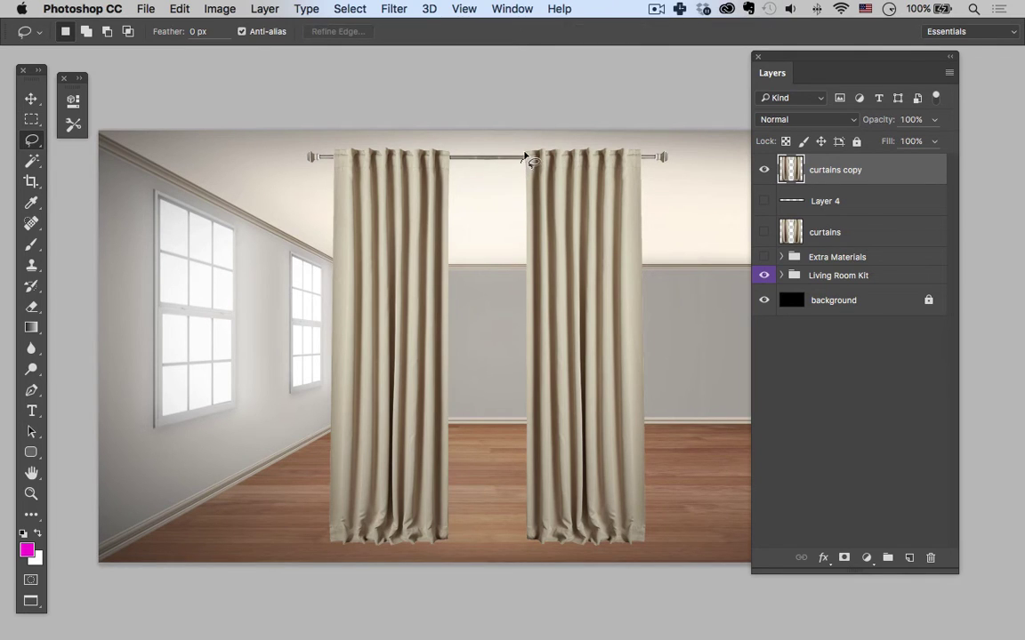
drag(523, 154, 458, 154)
drag(451, 163, 521, 167)
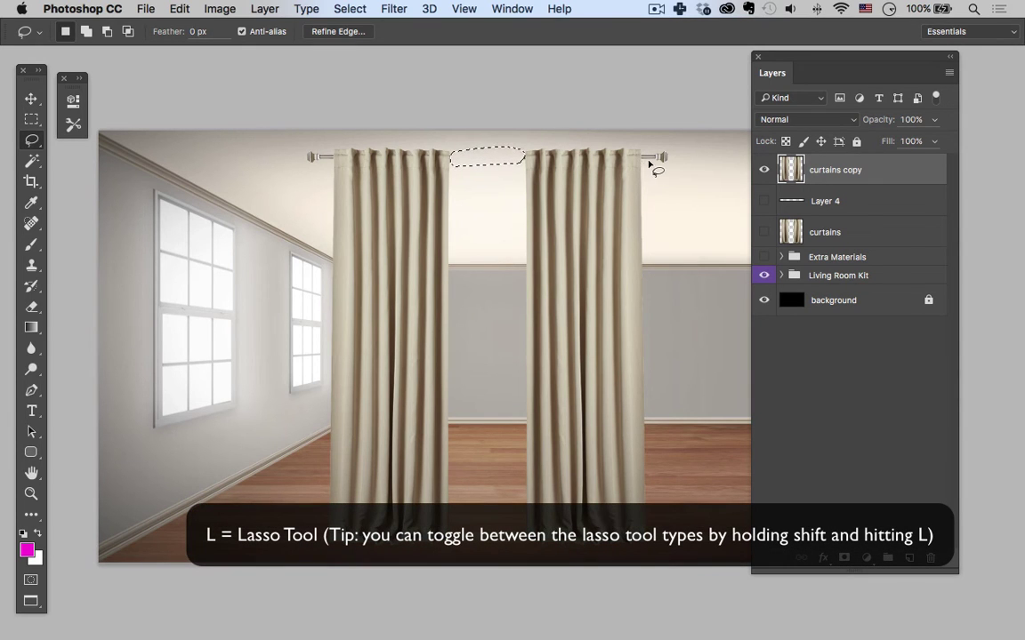
mouse_move(667, 166)
mouse_down()
mouse_move(658, 150)
mouse_move(643, 157)
mouse_move(654, 171)
mouse_move(672, 174)
mouse_move(667, 167)
mouse_up()
key(Delete)
key(super+d)
mouse_move(293, 135)
mouse_down()
mouse_move(325, 182)
mouse_move(336, 170)
mouse_move(323, 142)
mouse_up()
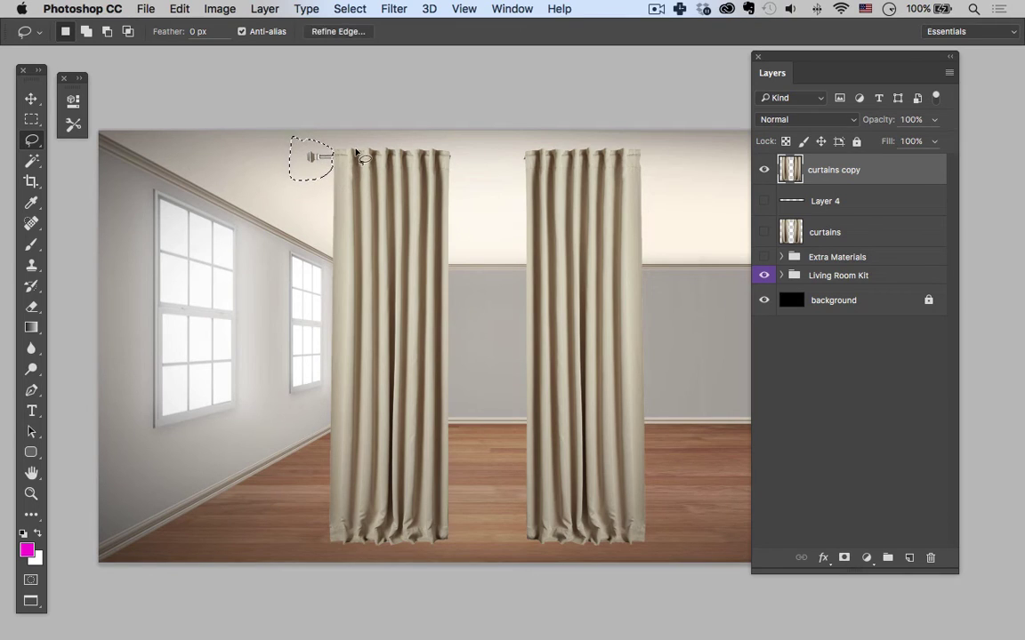
key(super+x)
key(super+d)
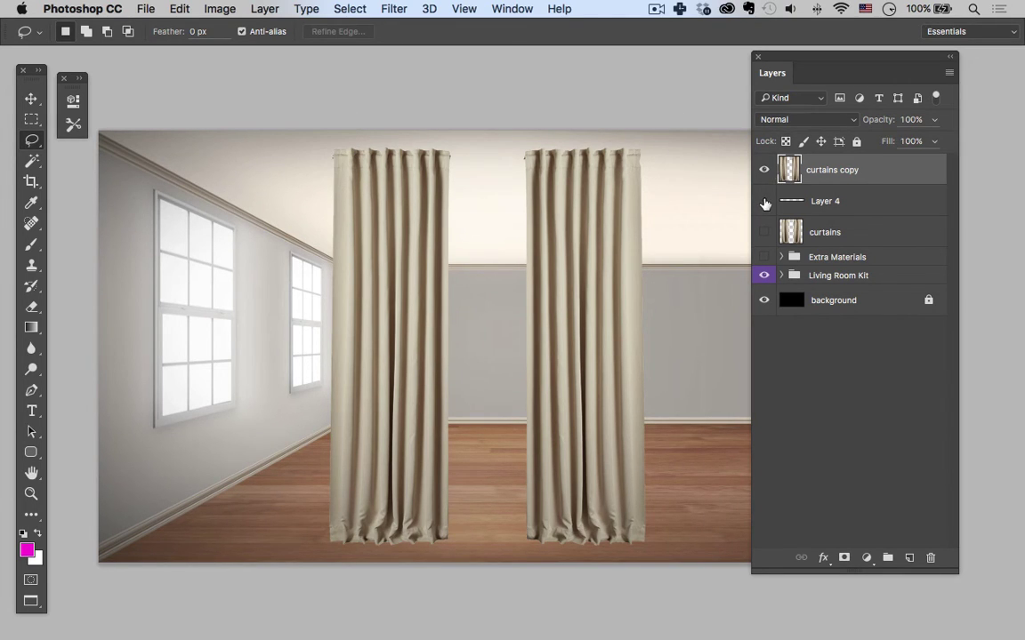
Turn Layer 4's rod back on, compare against the curtains copy, and select both layers.
click(763, 201)
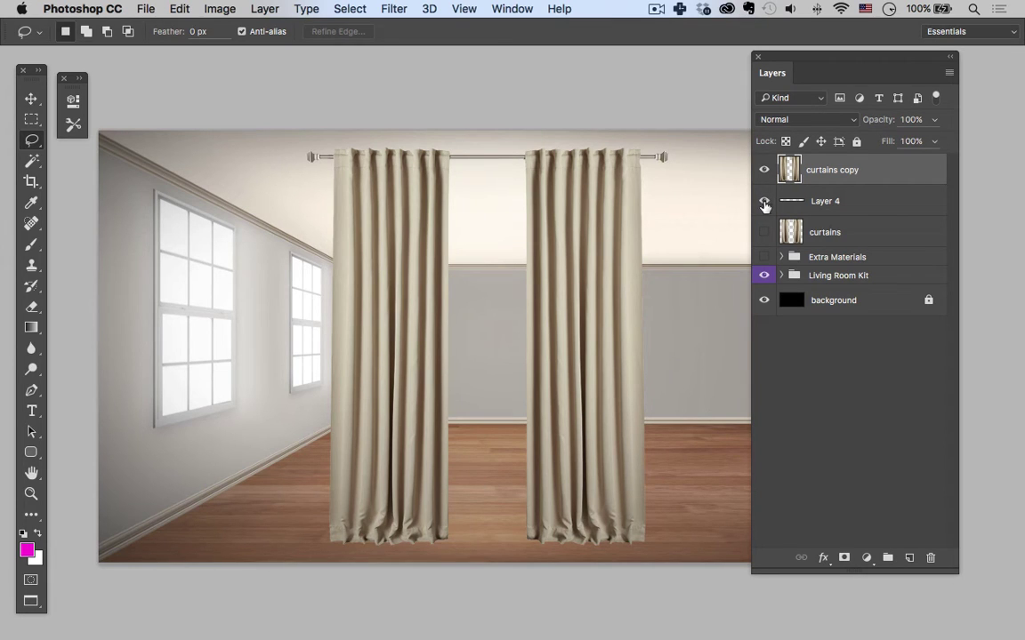
click(764, 171)
click(764, 170)
shift+click(823, 201)
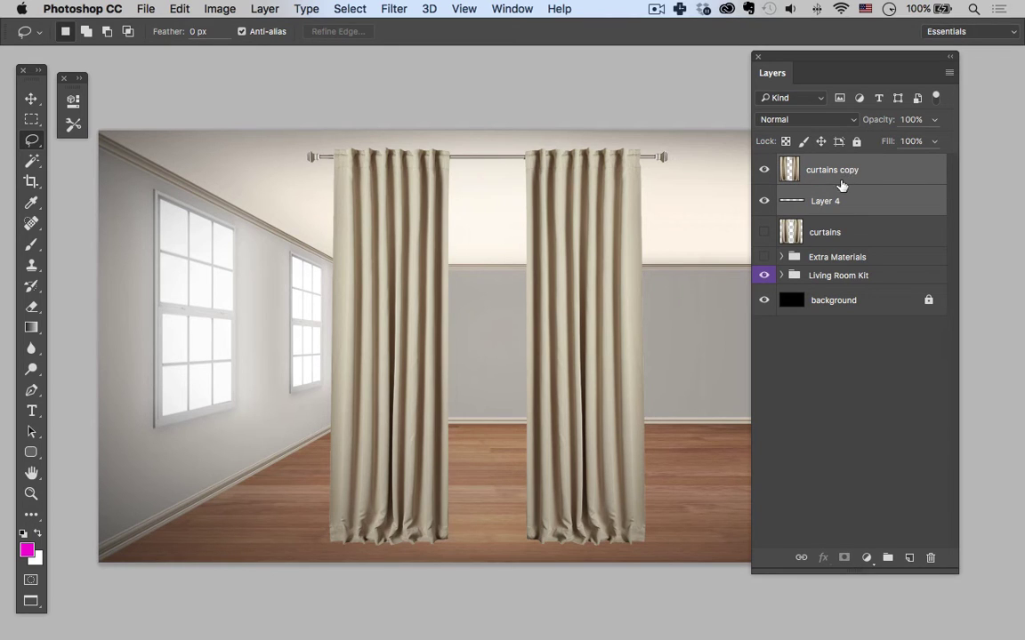
Group curtains copy and Layer 4 into Group 1 and nudge it slightly left.
key(super+g)
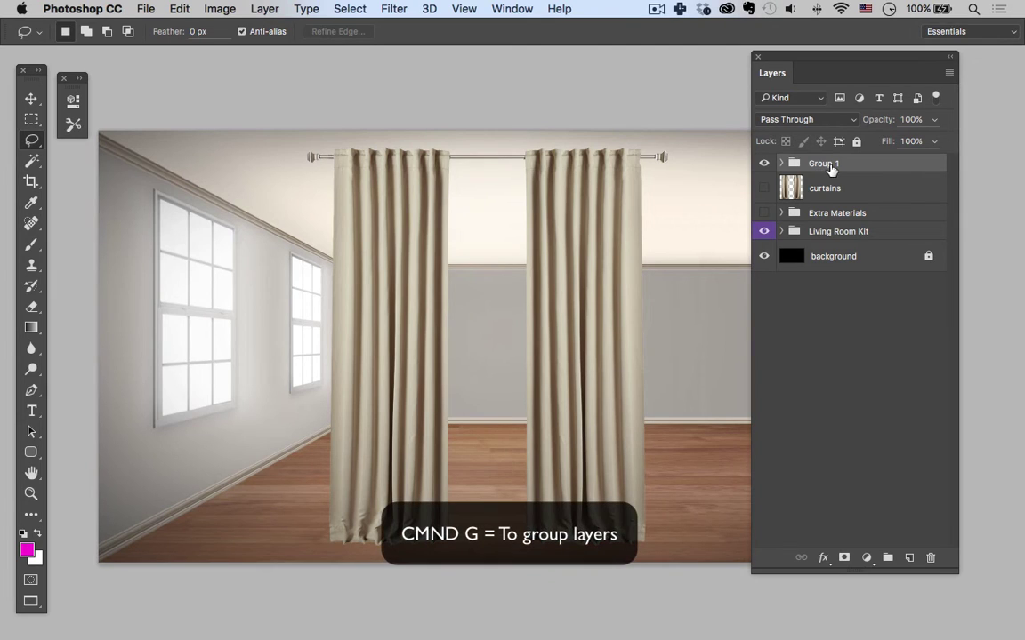
key(v)
mouse_move(487, 226)
mouse_down()
mouse_move(418, 233)
mouse_move(461, 230)
mouse_up()
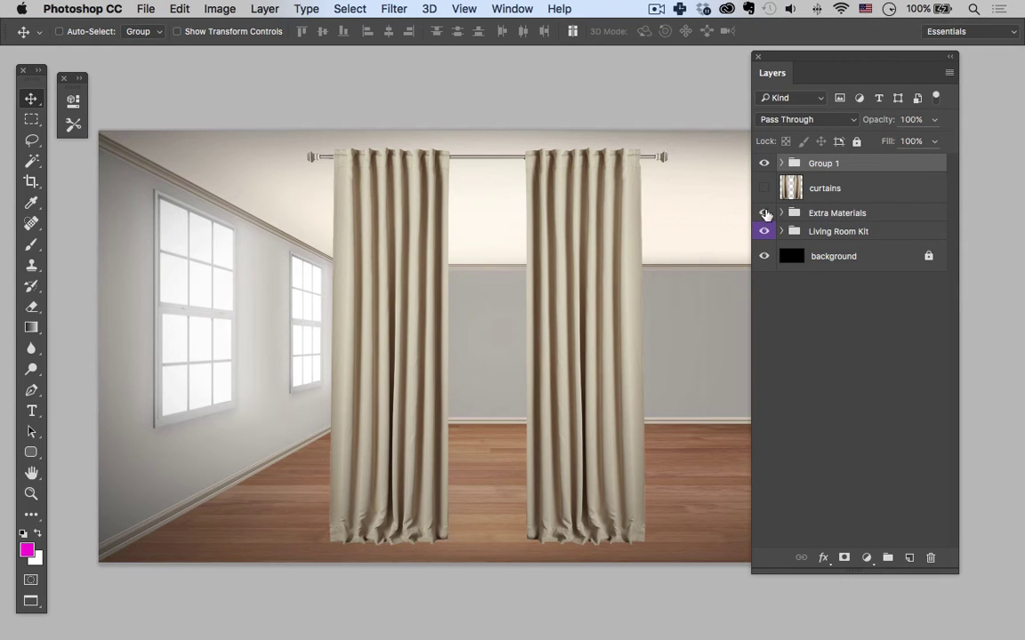
Show the Extra Materials perspective guides and move Group 1 over the front left-wall window.
click(764, 212)
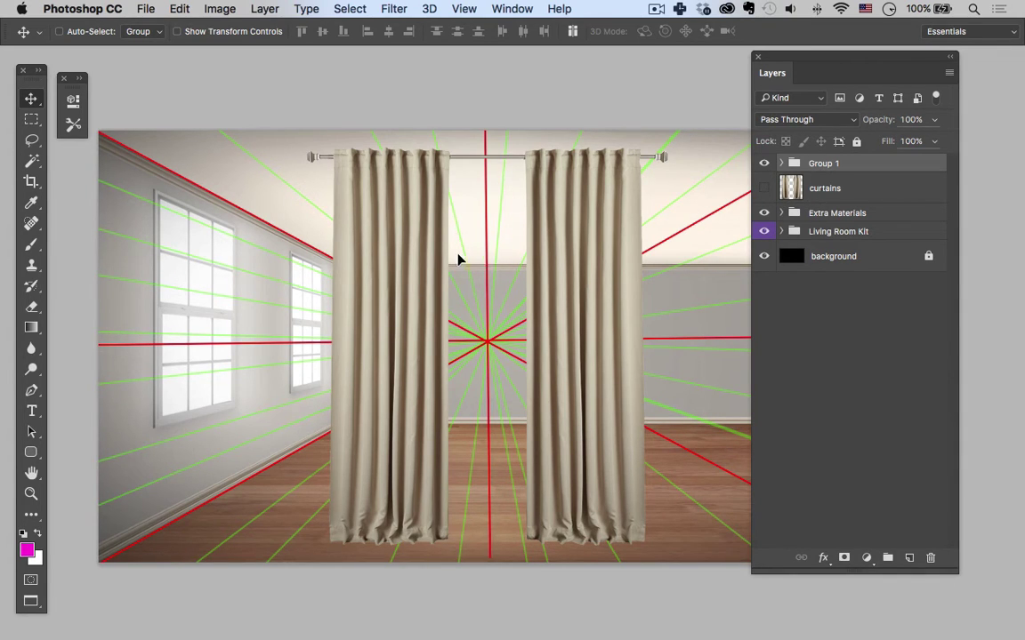
drag(452, 260, 279, 286)
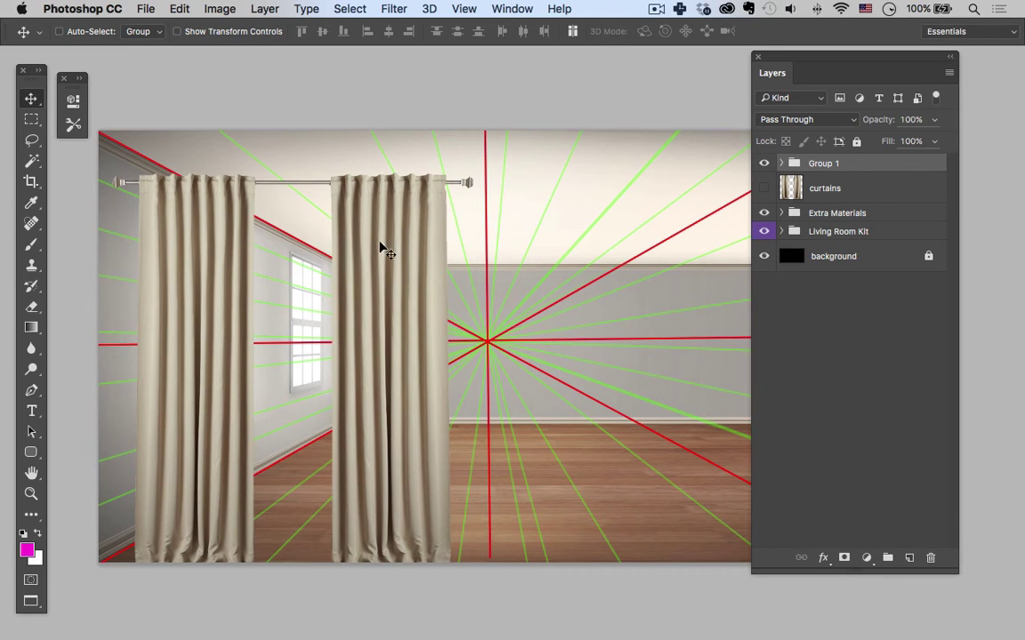
key(super)
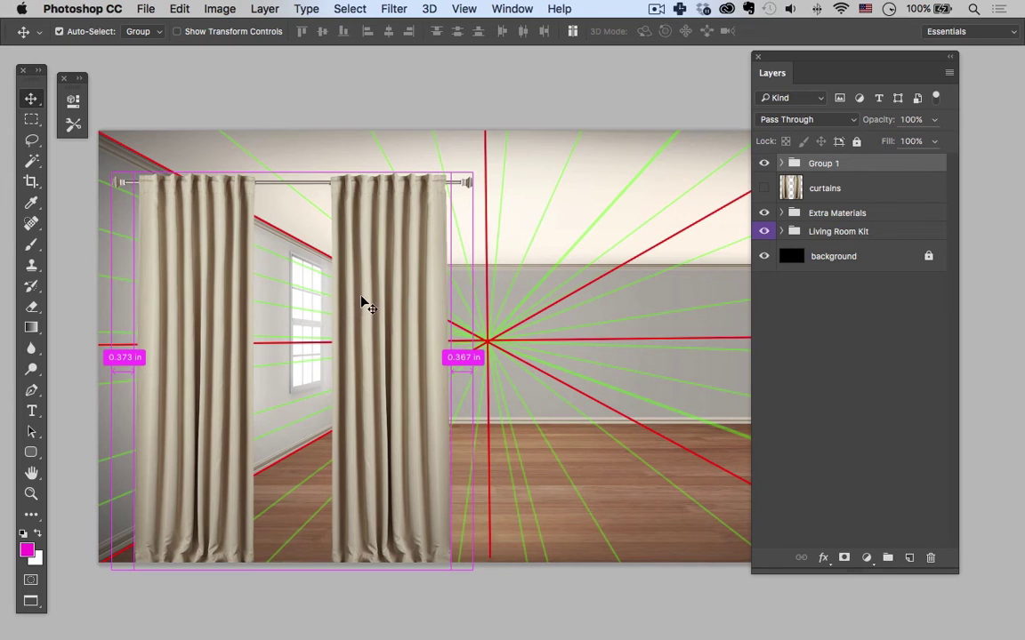
Apply a perspective transform so the curtains recede toward the vanishing point, then narrow them.
key(super+t)
right_click(312, 269)
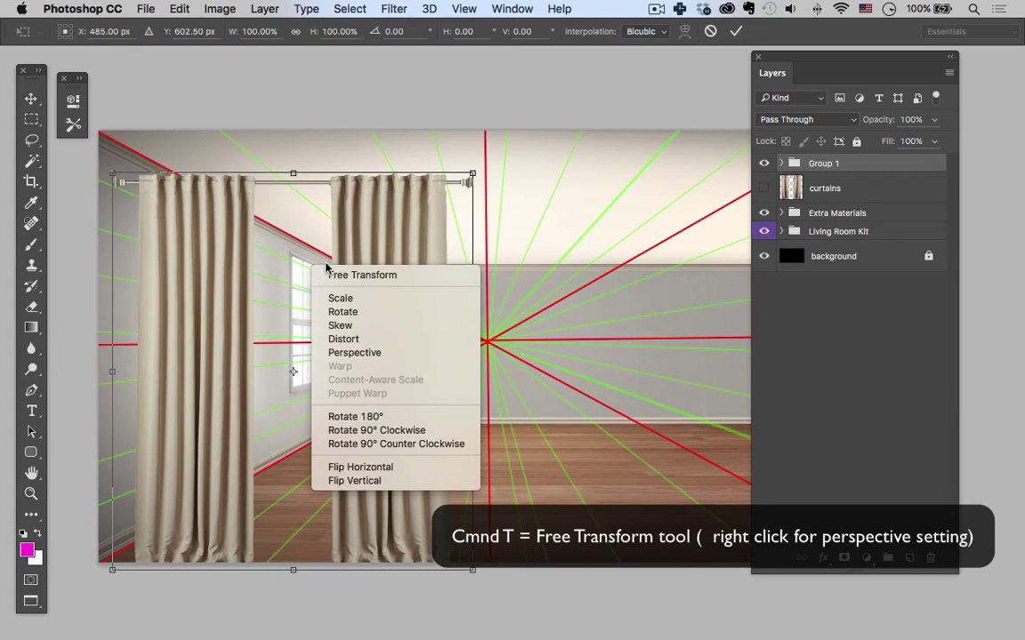
click(369, 354)
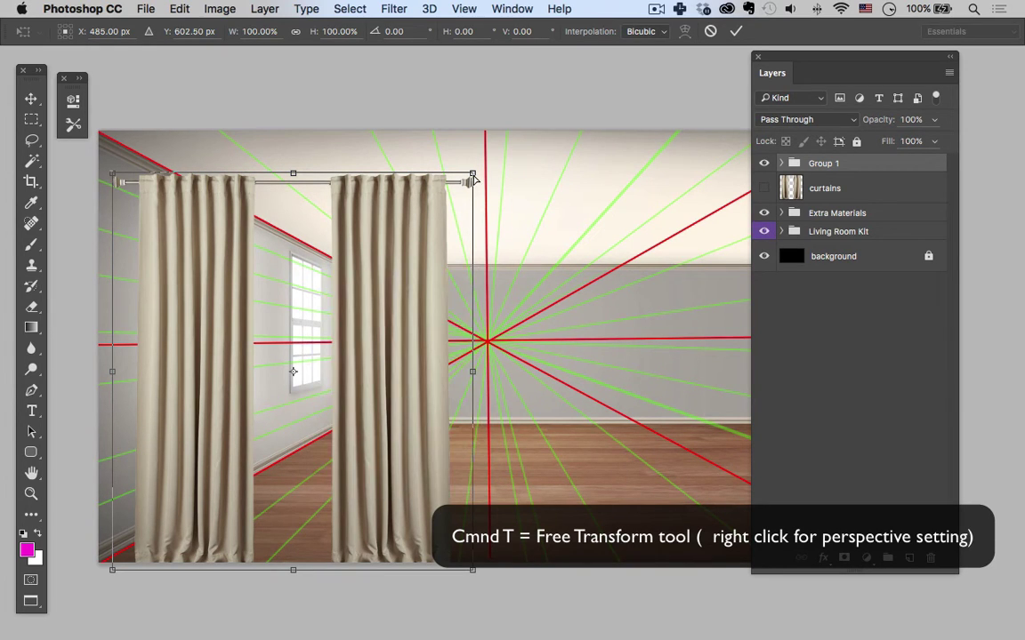
drag(473, 177, 462, 299)
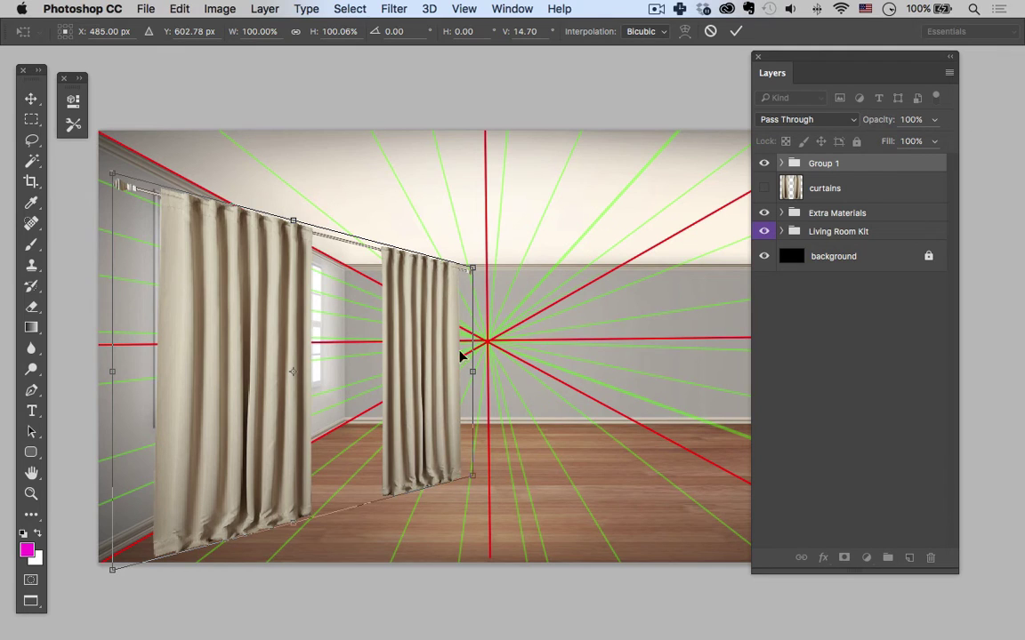
drag(473, 371, 285, 350)
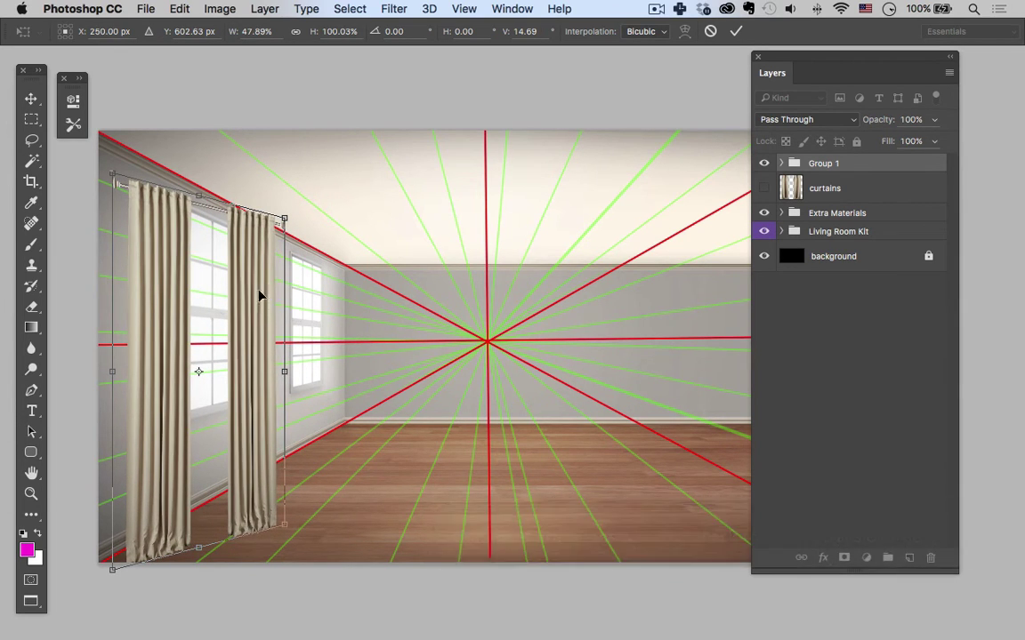
Angle the curtain tops and bottoms along the wall, narrowing them to about 40.8% width.
right_click(261, 295)
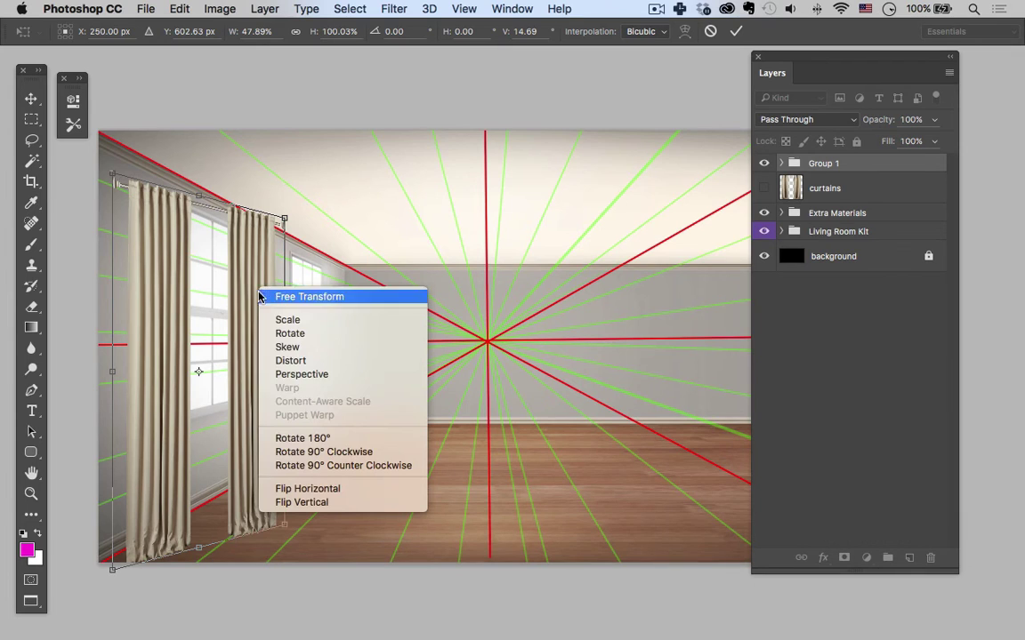
click(305, 374)
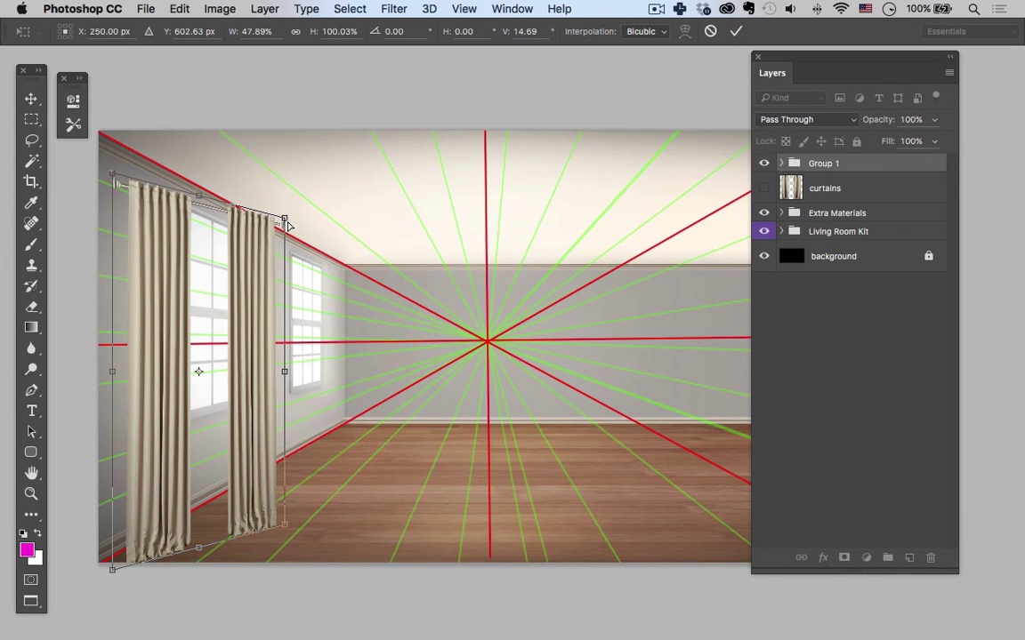
drag(288, 228, 294, 259)
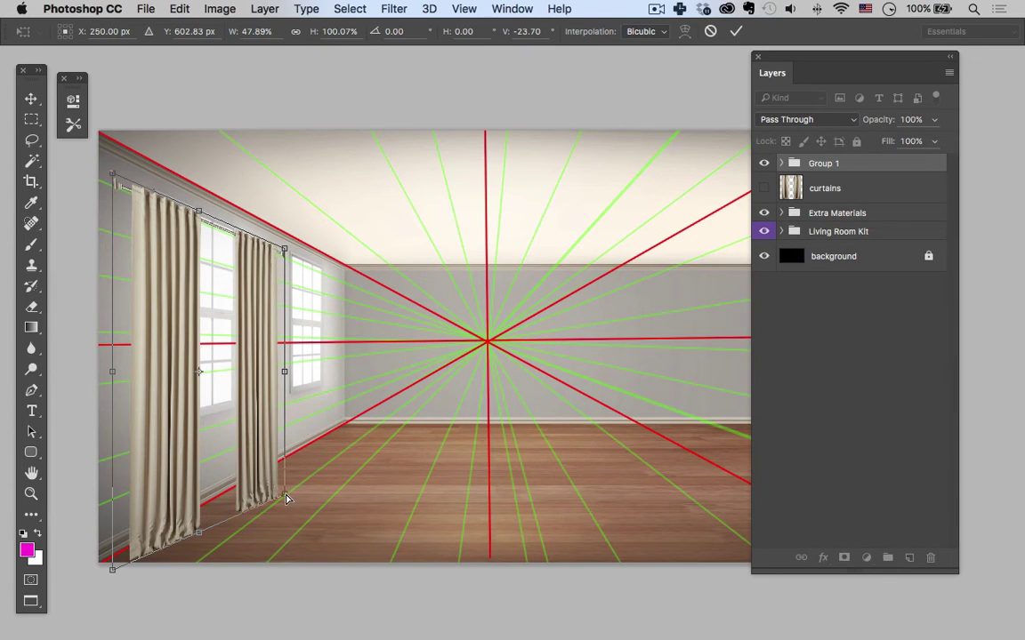
drag(286, 491, 285, 478)
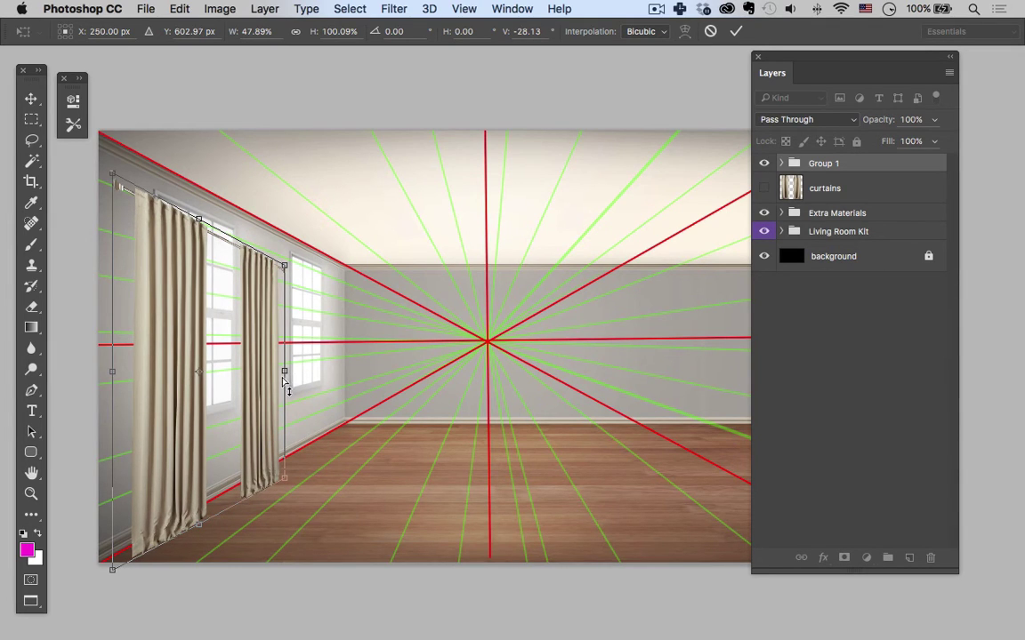
drag(285, 373, 260, 373)
mouse_move(243, 280)
mouse_down()
mouse_move(242, 269)
mouse_move(246, 290)
mouse_up()
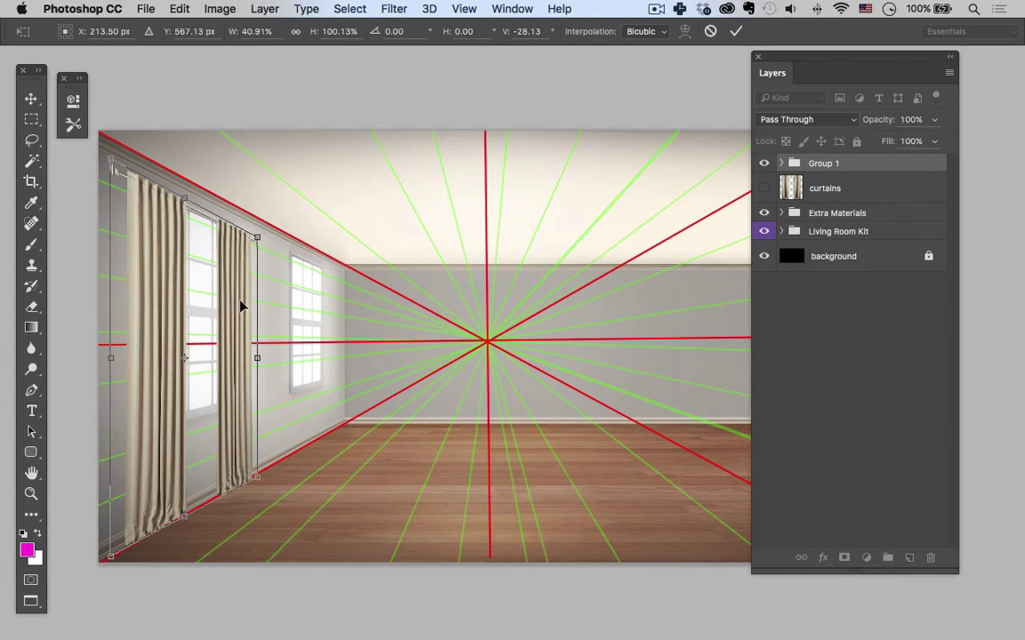
Refine the perspective angle to about -28.40° and zoom in on the vanishing point.
right_click(240, 306)
click(276, 393)
drag(257, 238, 257, 234)
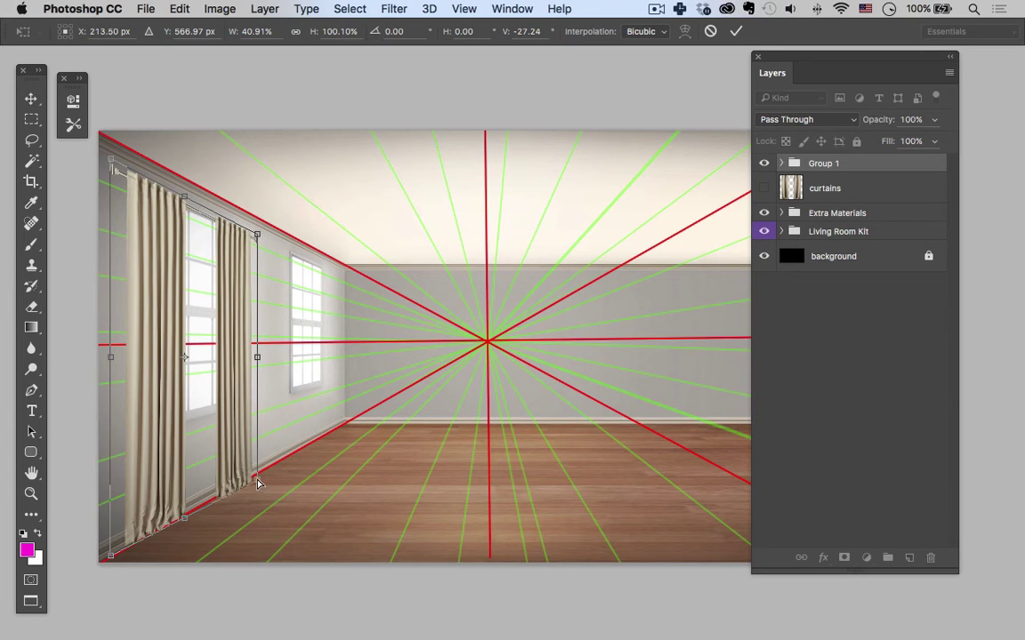
drag(258, 481, 256, 474)
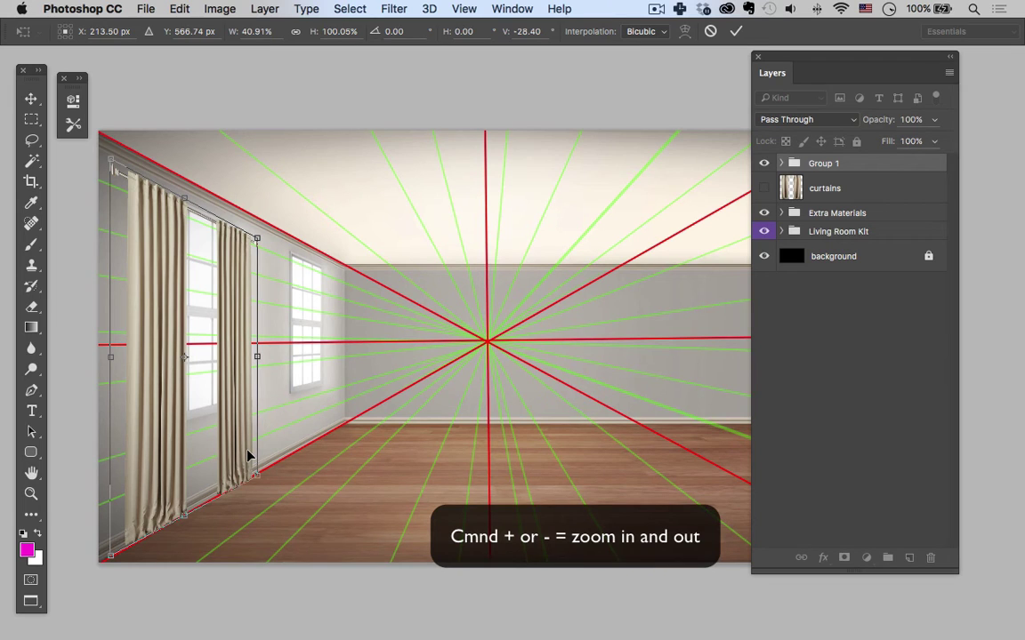
key(super+equal)
key(super+equal)
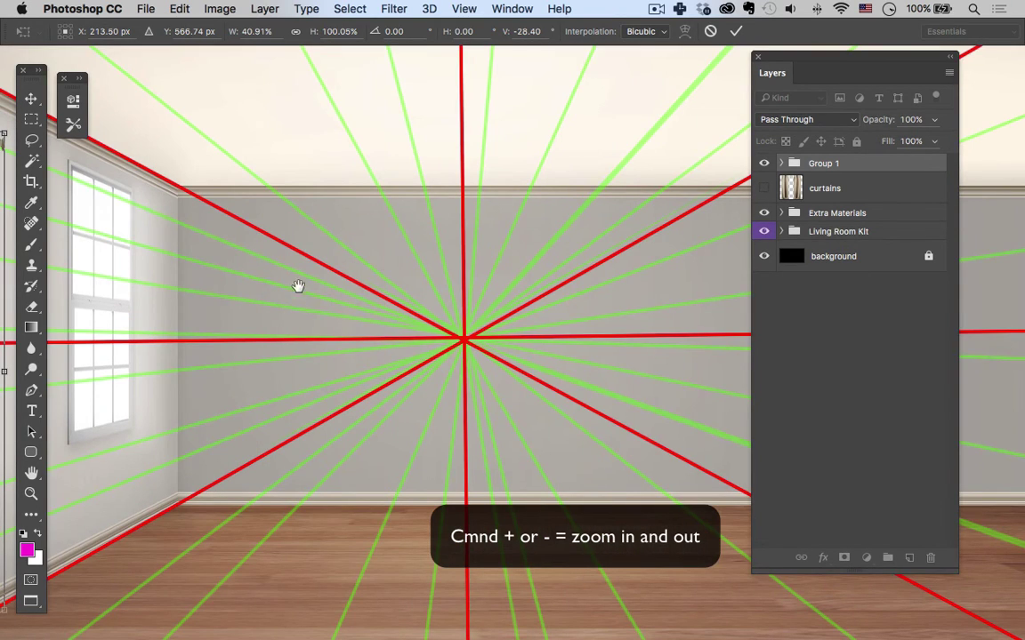
drag(329, 309, 533, 294)
scroll(533, 294, left, 10)
scroll(465, 281, up, 3)
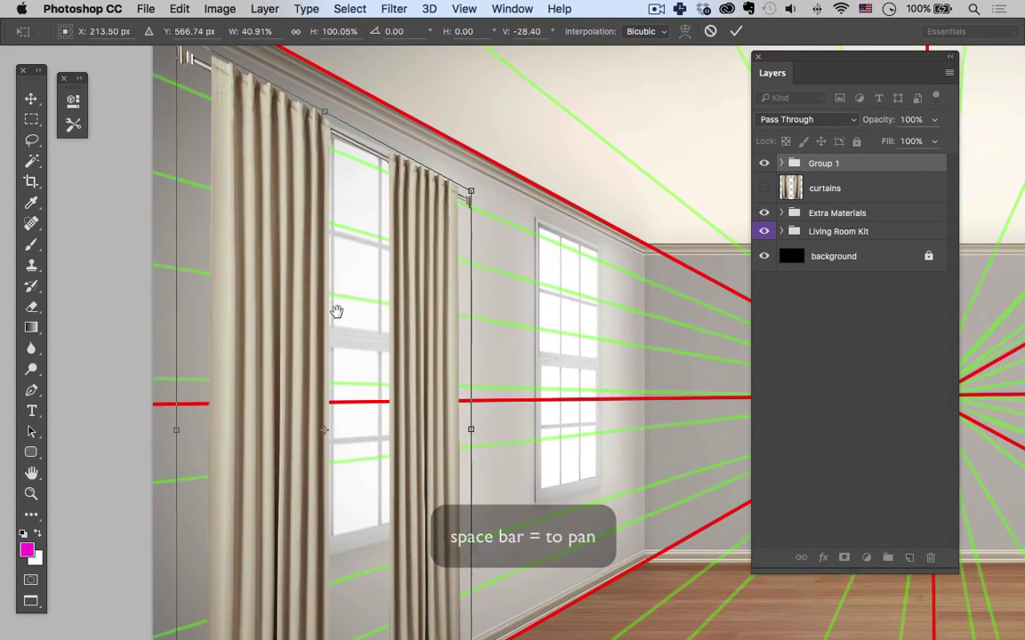
drag(336, 311, 332, 306)
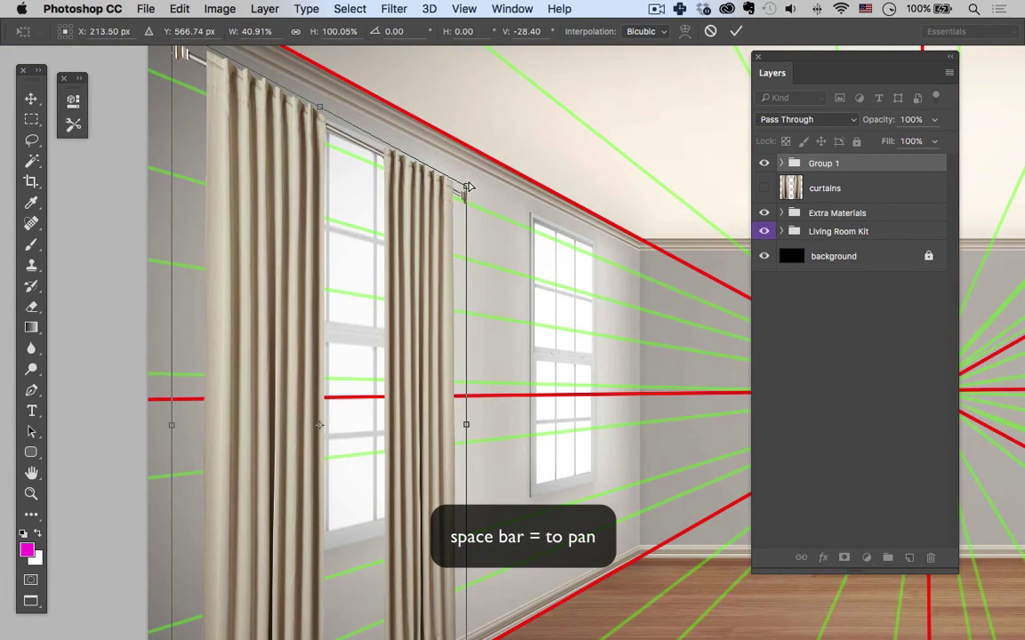
Fine-tune the top corner along the ceiling line and commit the curtain transform.
drag(468, 185, 466, 181)
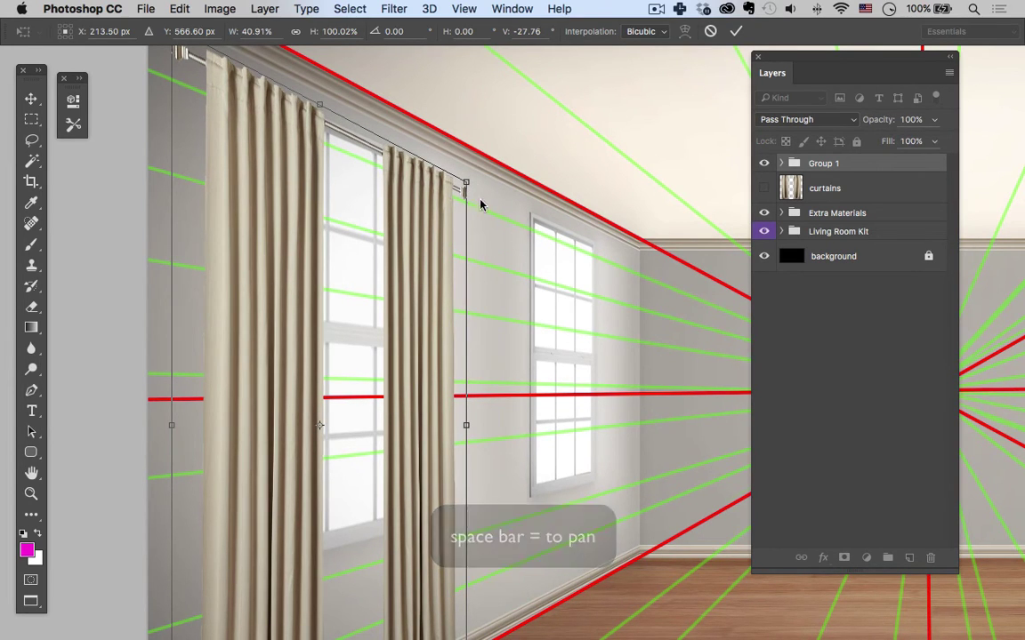
drag(465, 427, 466, 420)
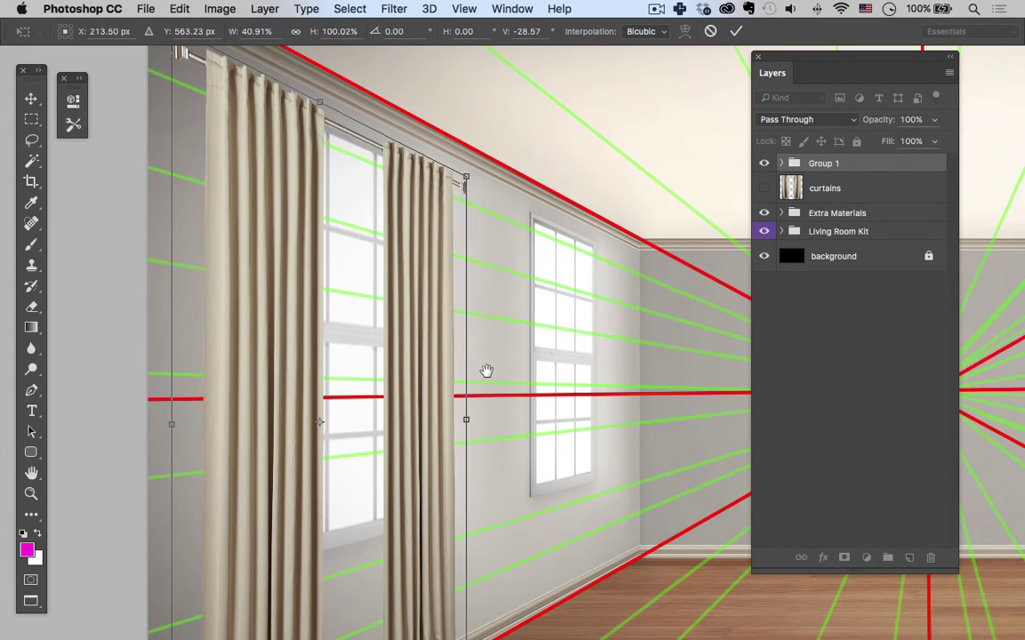
drag(485, 370, 492, 203)
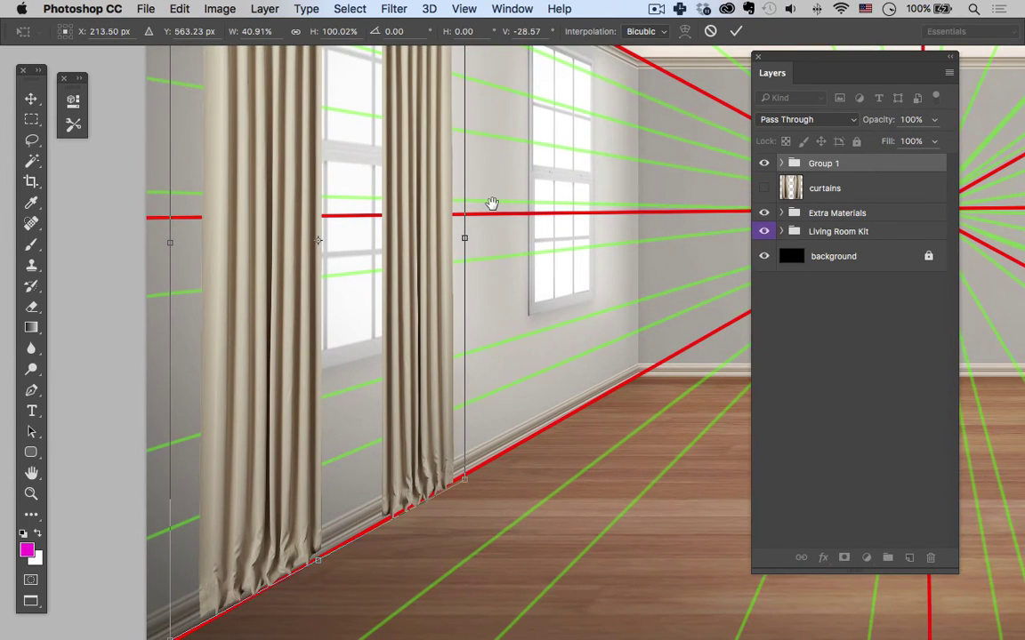
scroll(517, 290, up, 5)
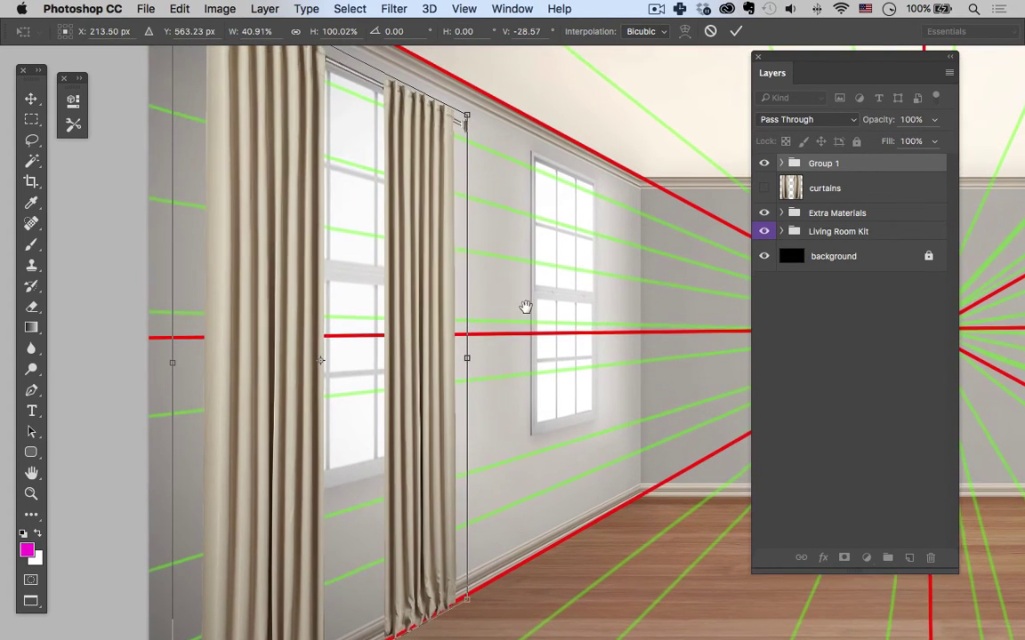
drag(526, 307, 531, 375)
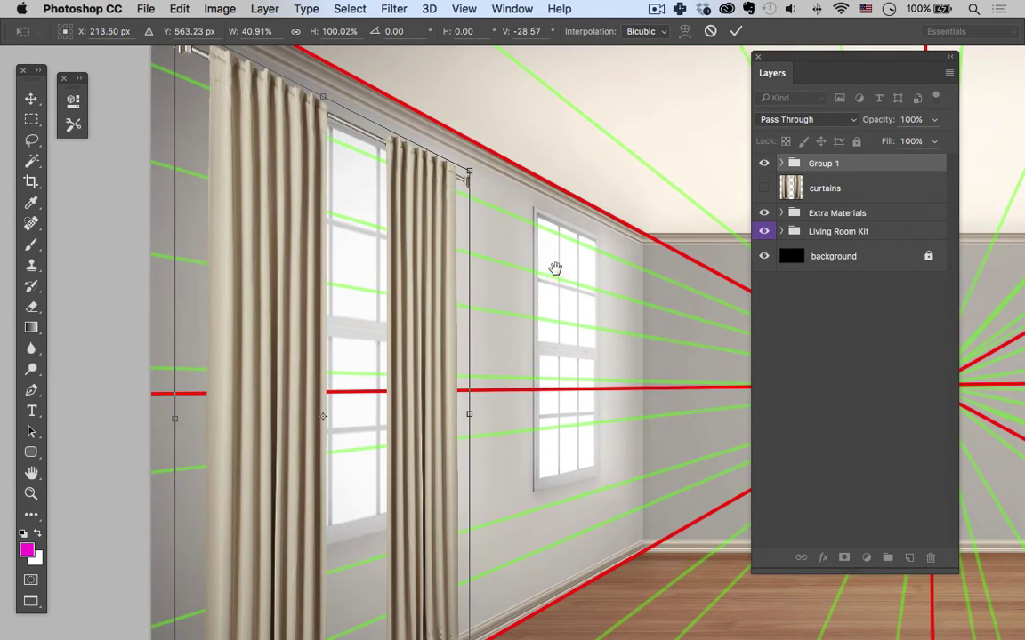
key(Return)
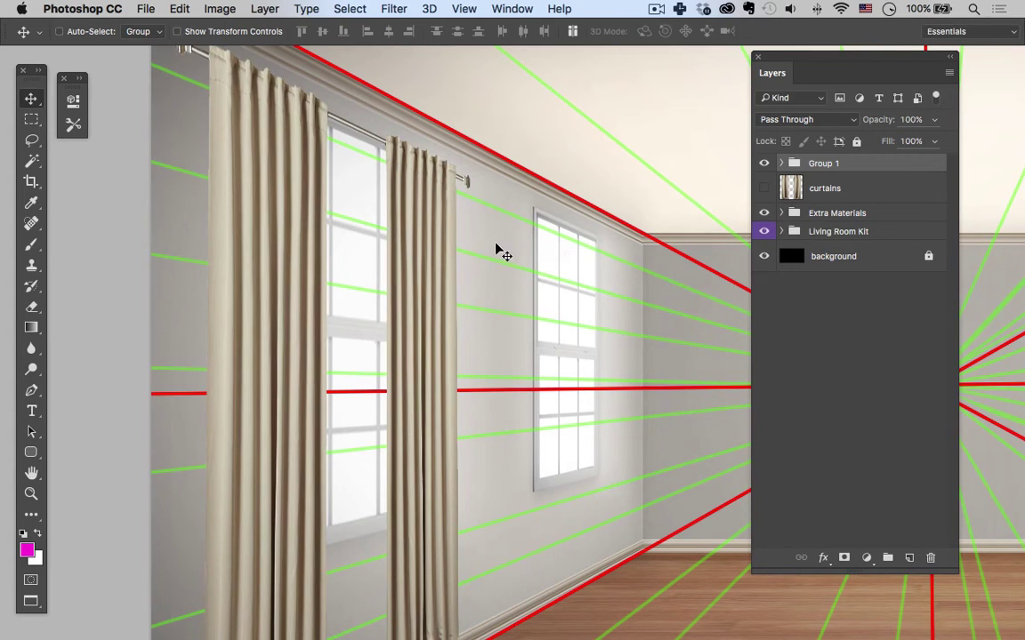
In Group 1, drag Layer 4, the curtain rod, down-right to sit on the curtain tops.
click(781, 167)
click(809, 189)
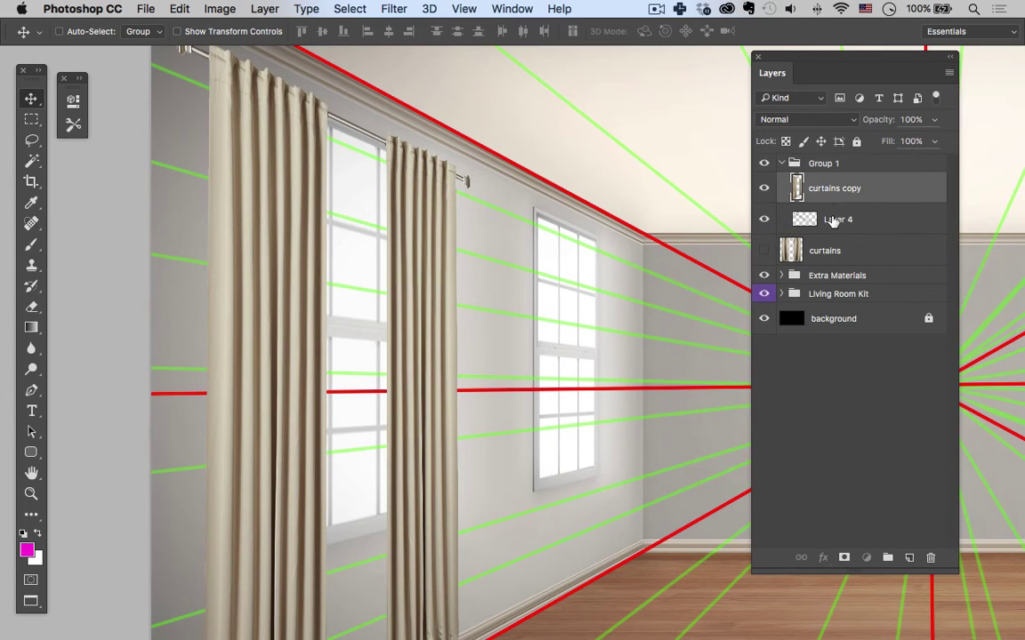
click(827, 220)
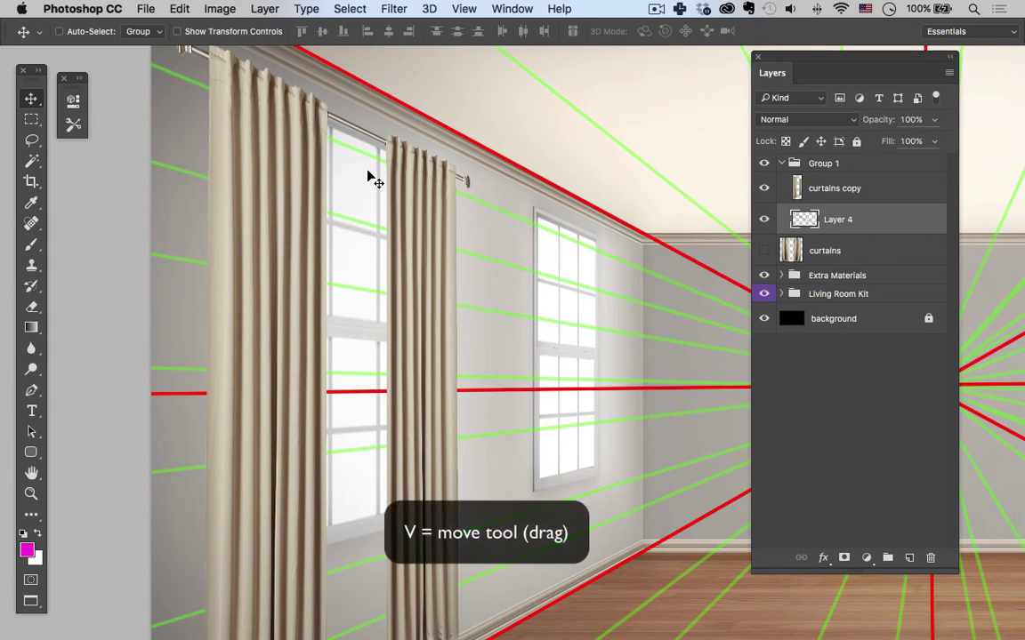
drag(362, 174, 425, 274)
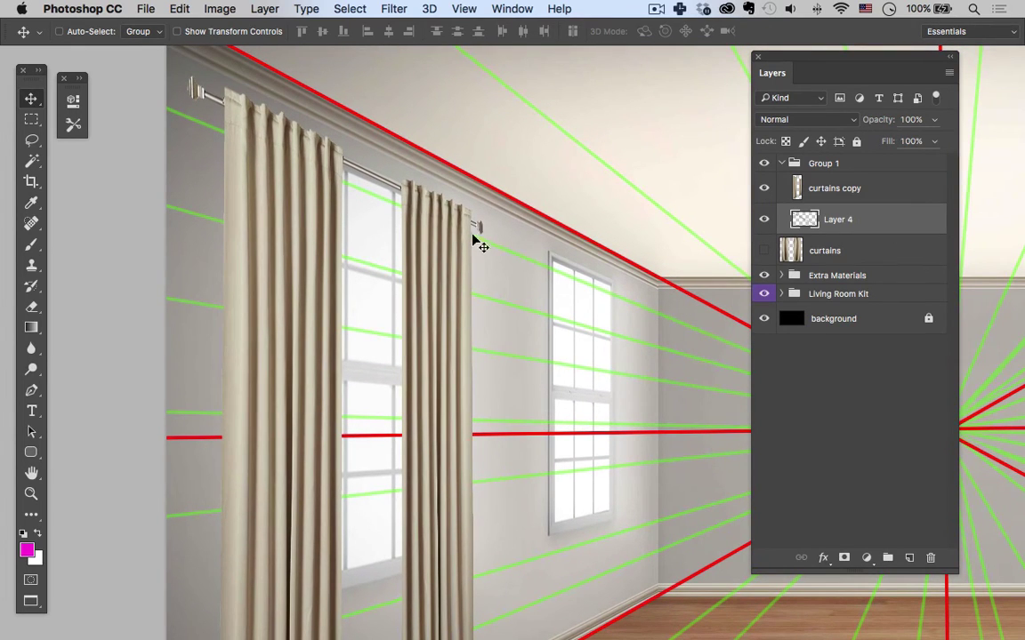
click(783, 167)
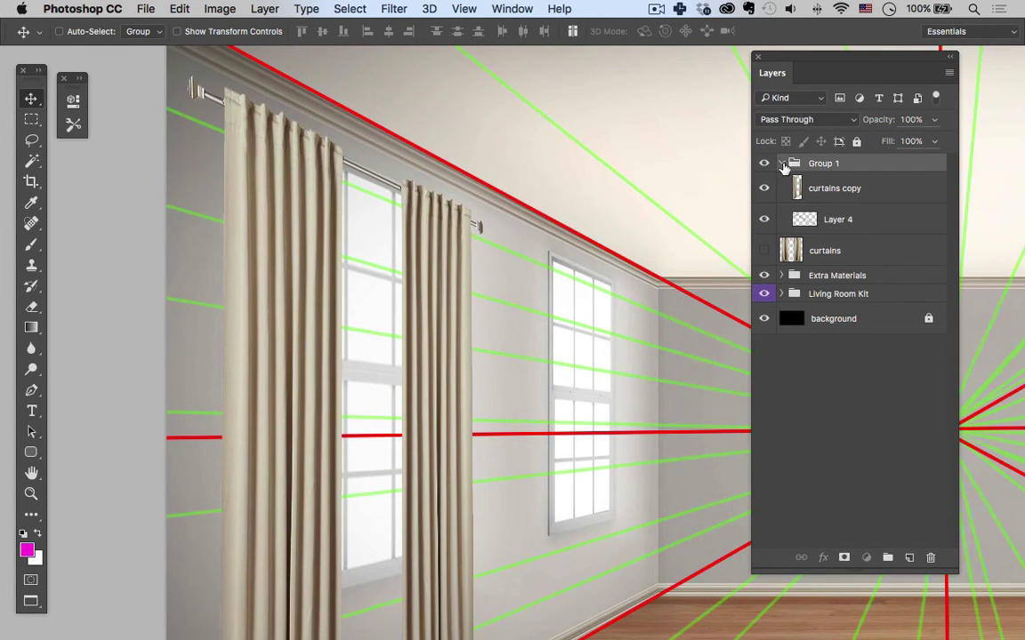
click(782, 165)
Hide the Extra Materials guides, zoom out to the whole room, and shift the curtains slightly left.
drag(506, 246, 481, 214)
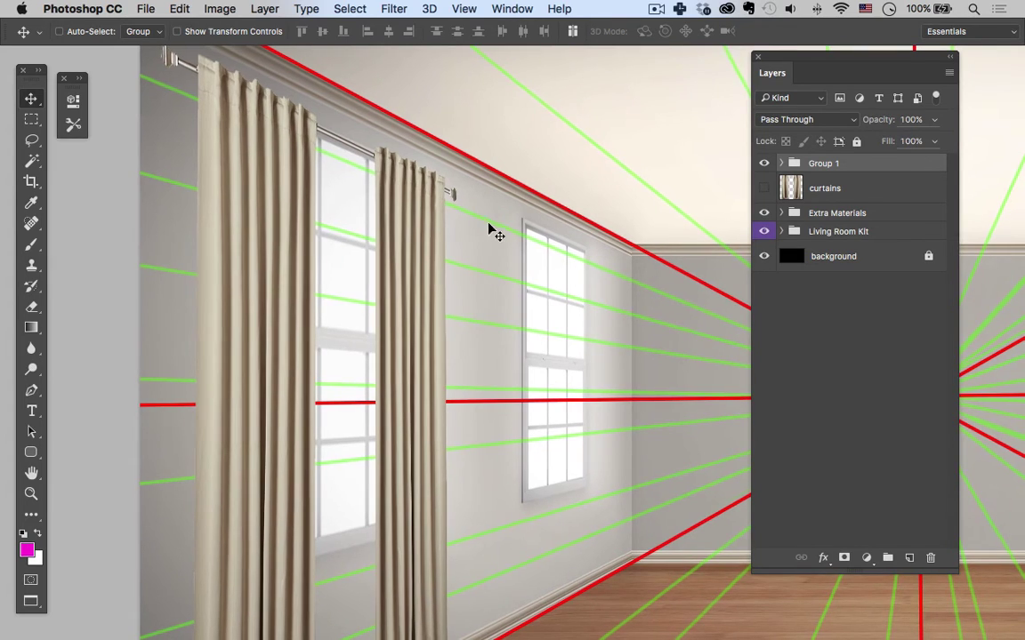
click(763, 214)
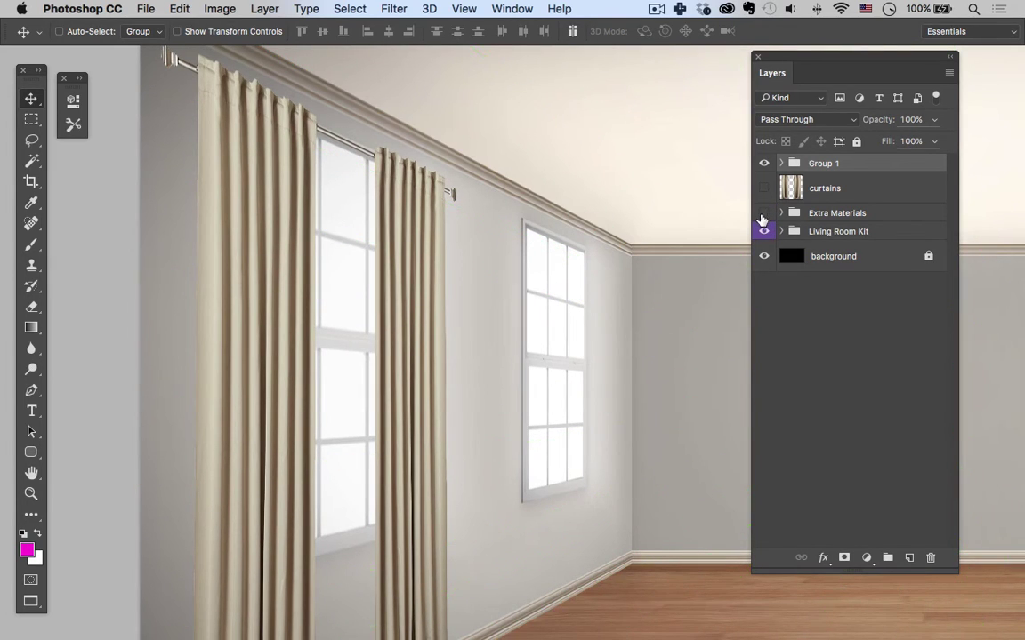
key(z)
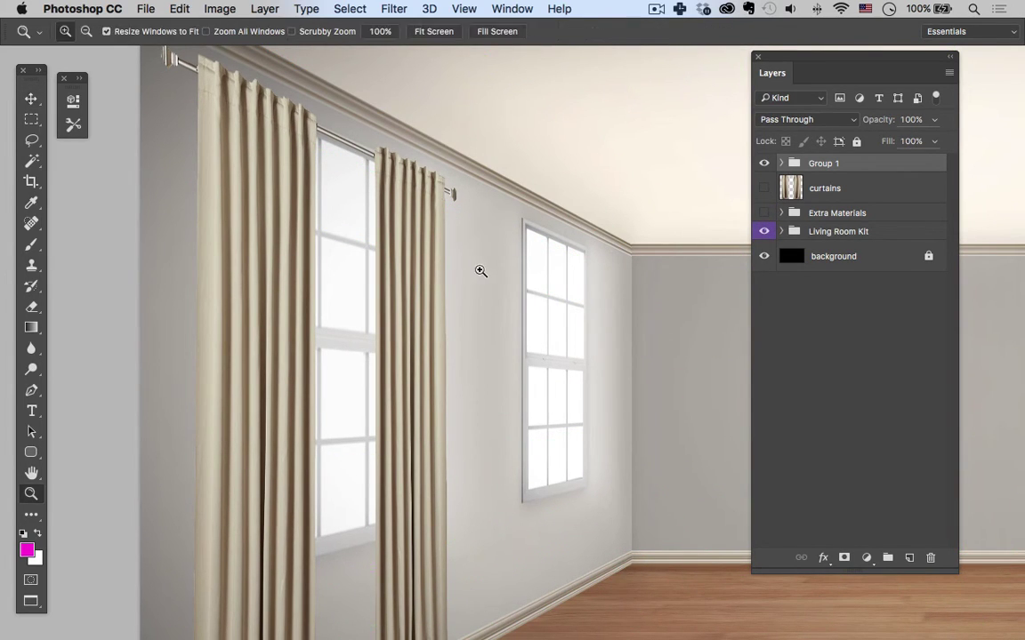
alt+click(445, 239)
alt+click(446, 238)
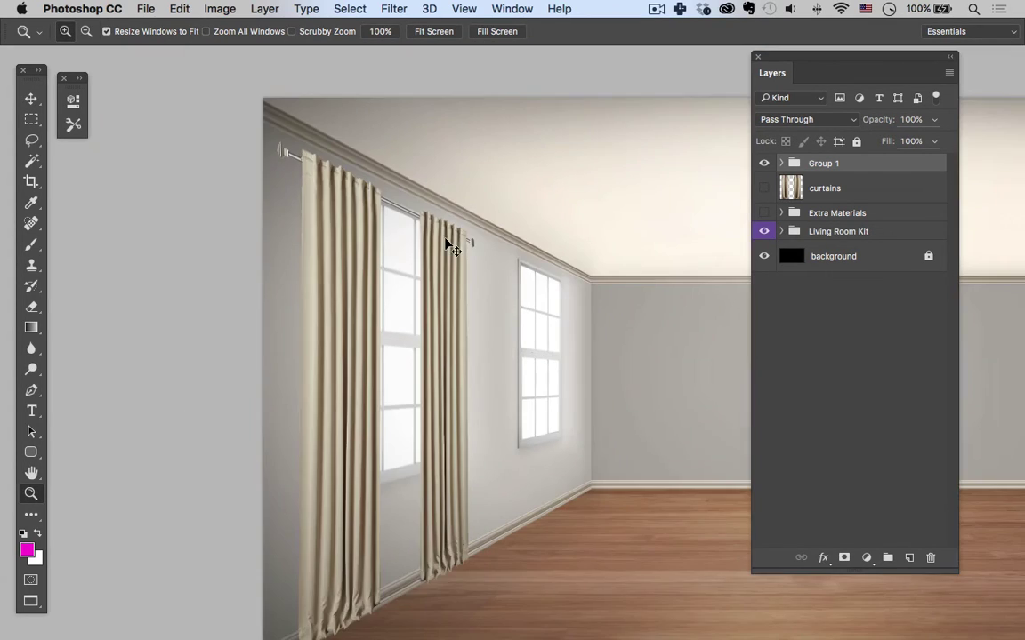
drag(327, 306, 425, 331)
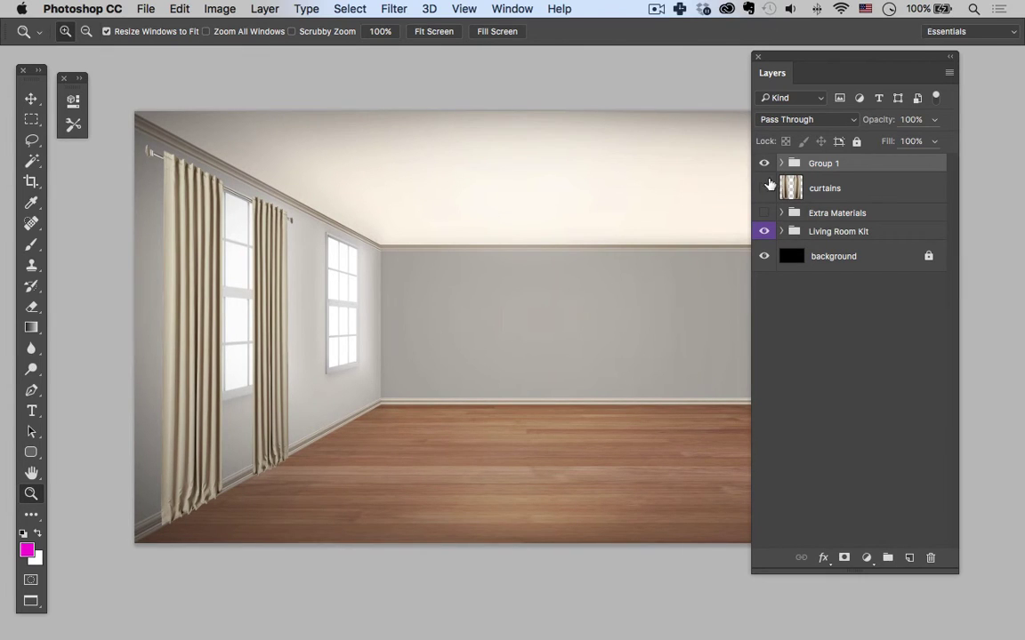
key(v)
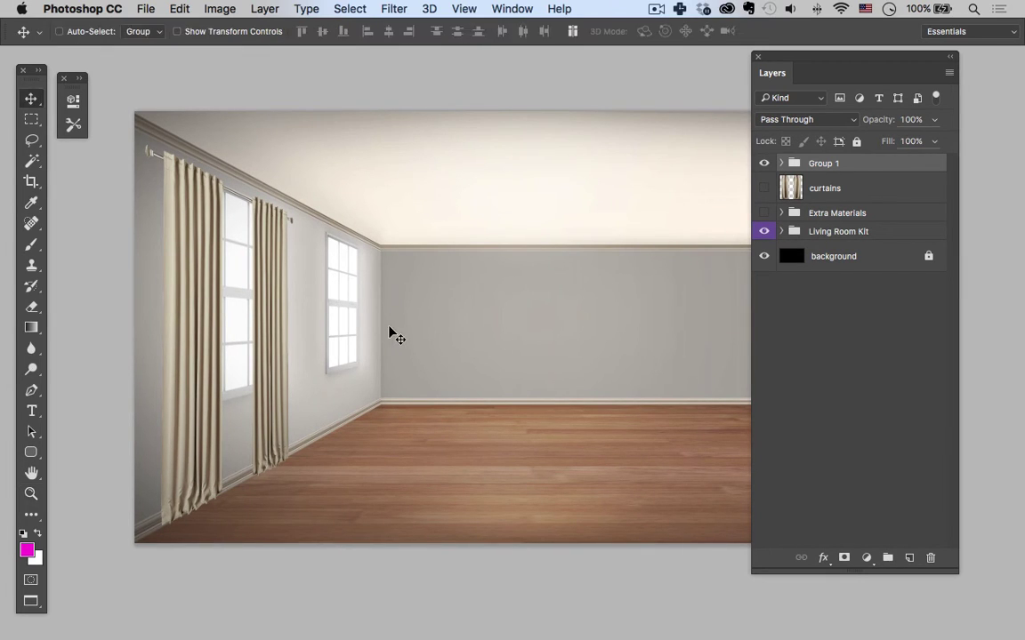
drag(392, 332, 412, 323)
Fade Group 1 to 47% to align the curtains with the window, then raise it to 97%.
click(935, 120)
drag(906, 143, 895, 143)
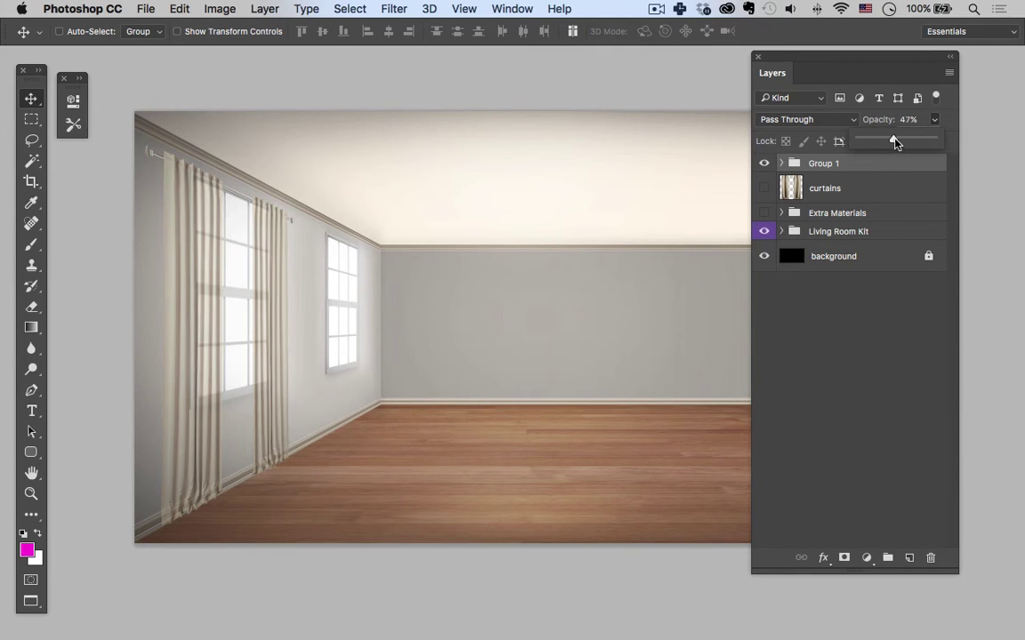
click(353, 257)
drag(354, 252, 353, 252)
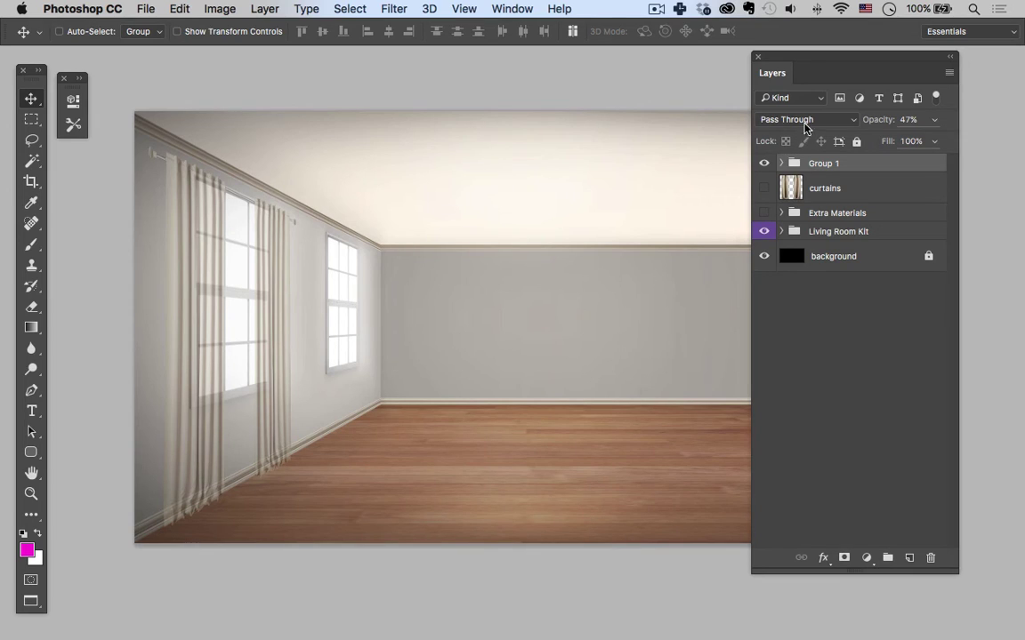
click(934, 122)
drag(912, 142, 944, 143)
click(787, 188)
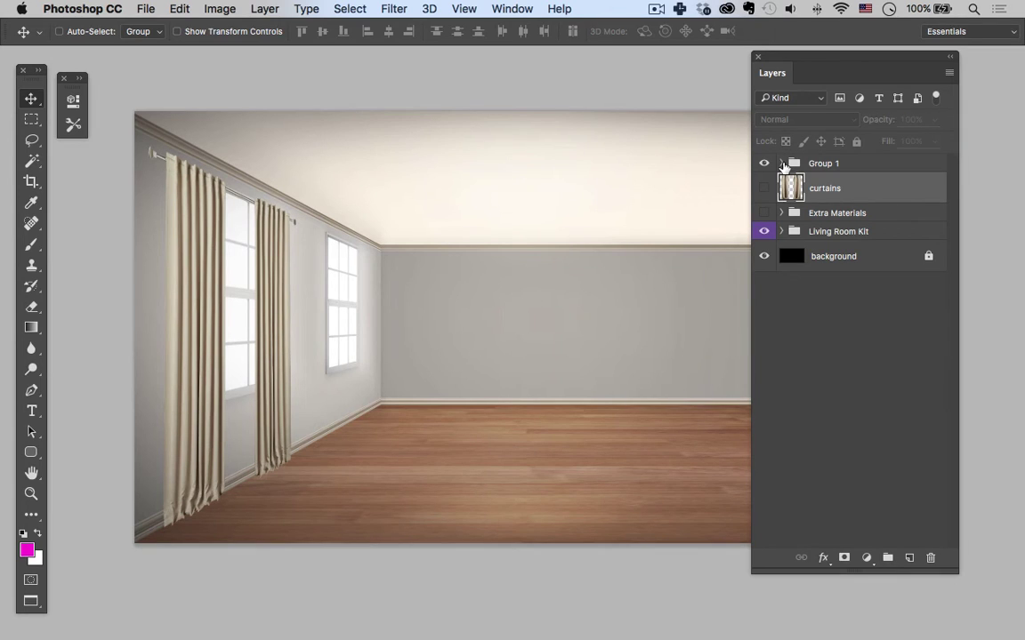
Try the curtains copy layer at 80% opacity, then restore it to 100%.
click(781, 162)
click(842, 197)
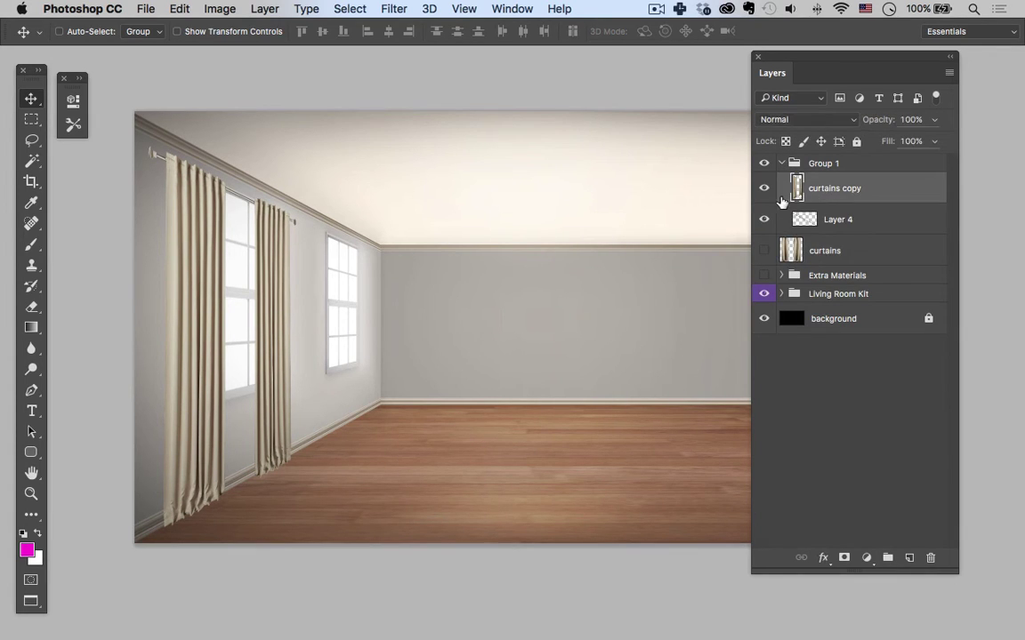
click(934, 120)
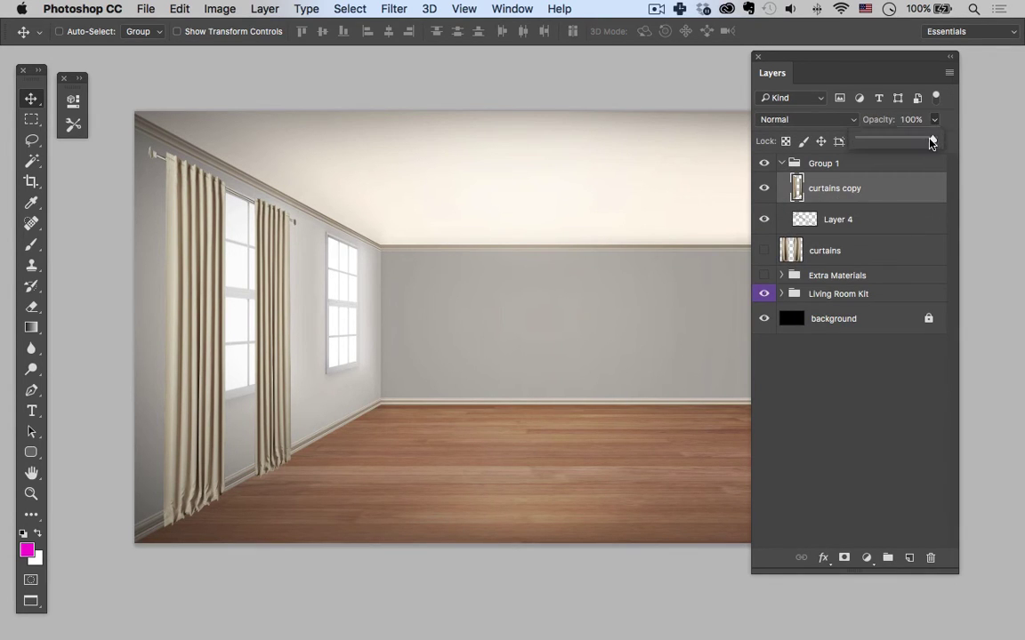
drag(931, 142, 922, 143)
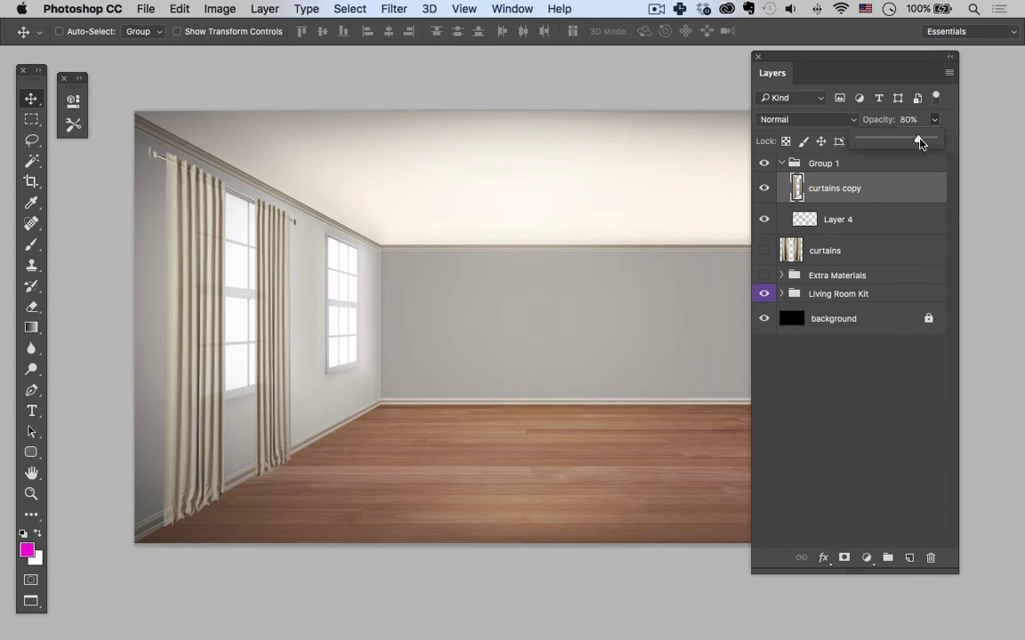
drag(921, 143, 939, 140)
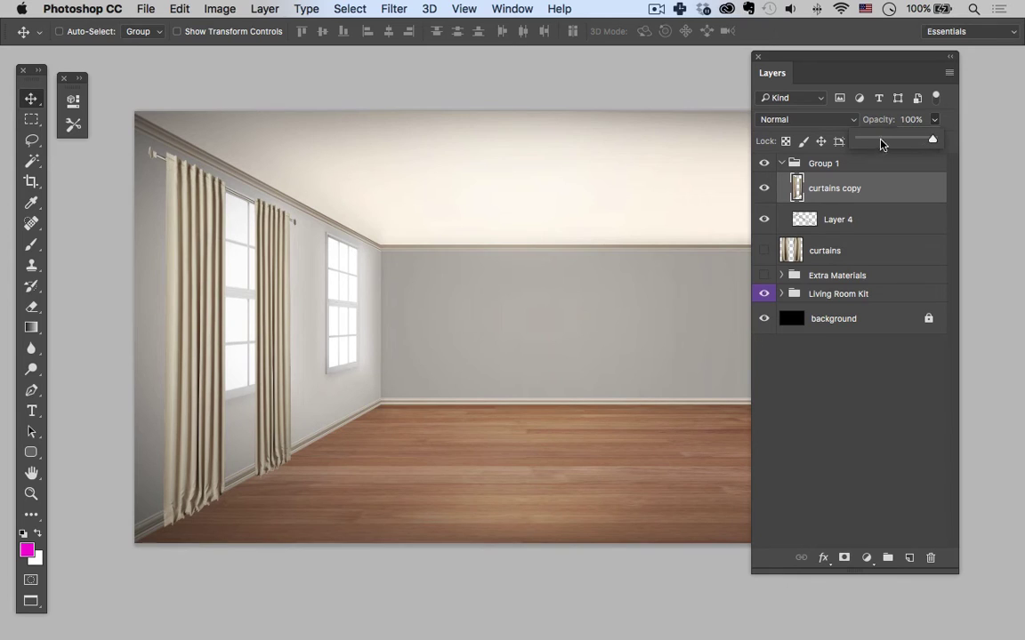
click(827, 163)
click(781, 164)
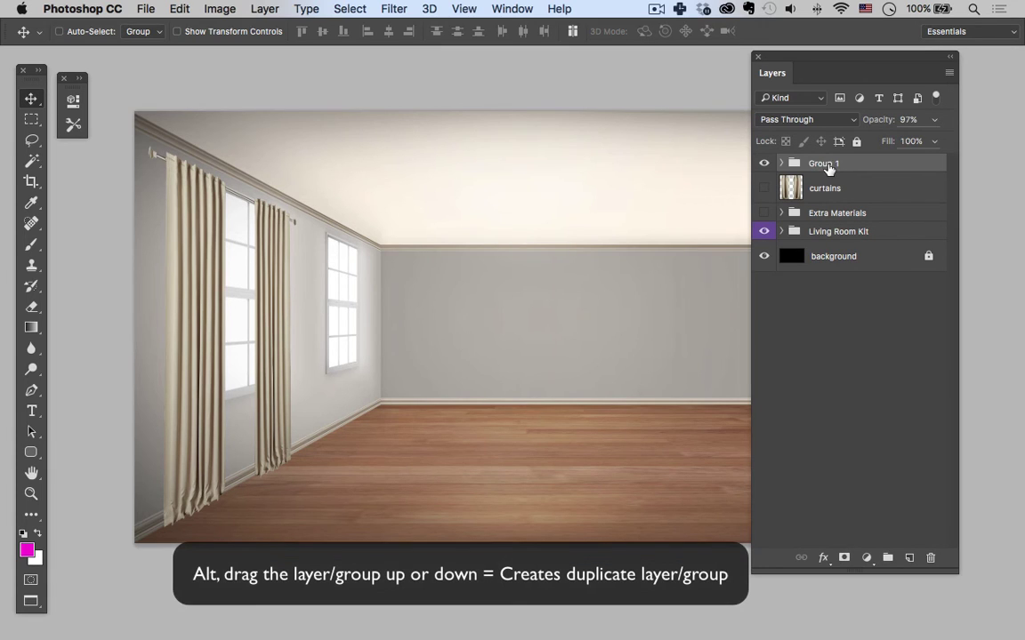
Duplicate Group 1 as Group 1 copy, move it right across the room, and show the Extra Materials guides.
mouse_move(828, 169)
mouse_down()
mouse_move(768, 176)
mouse_move(830, 161)
mouse_move(823, 169)
mouse_up()
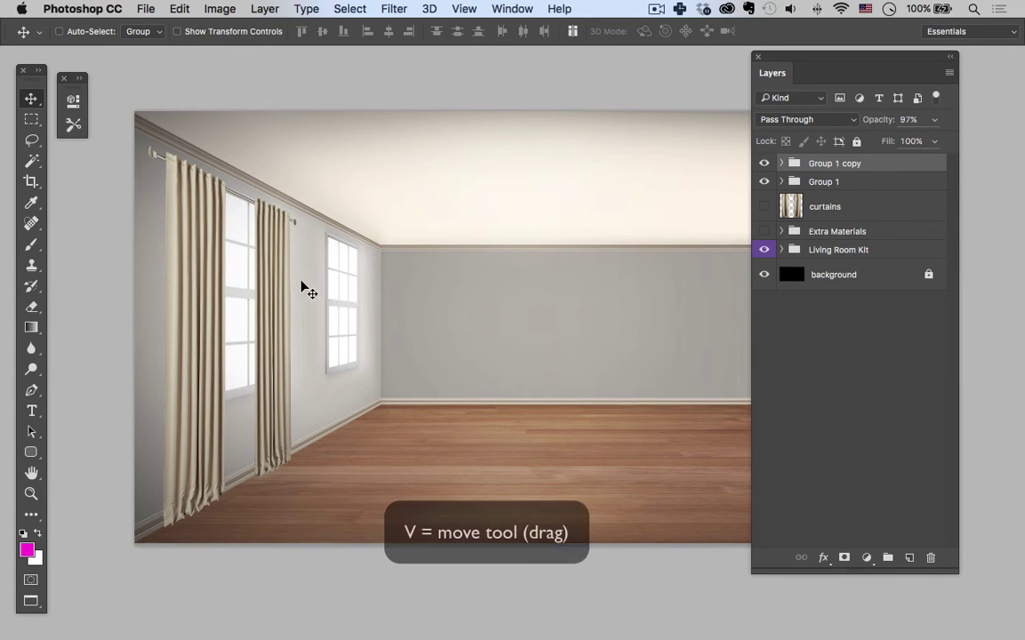
drag(261, 316, 413, 387)
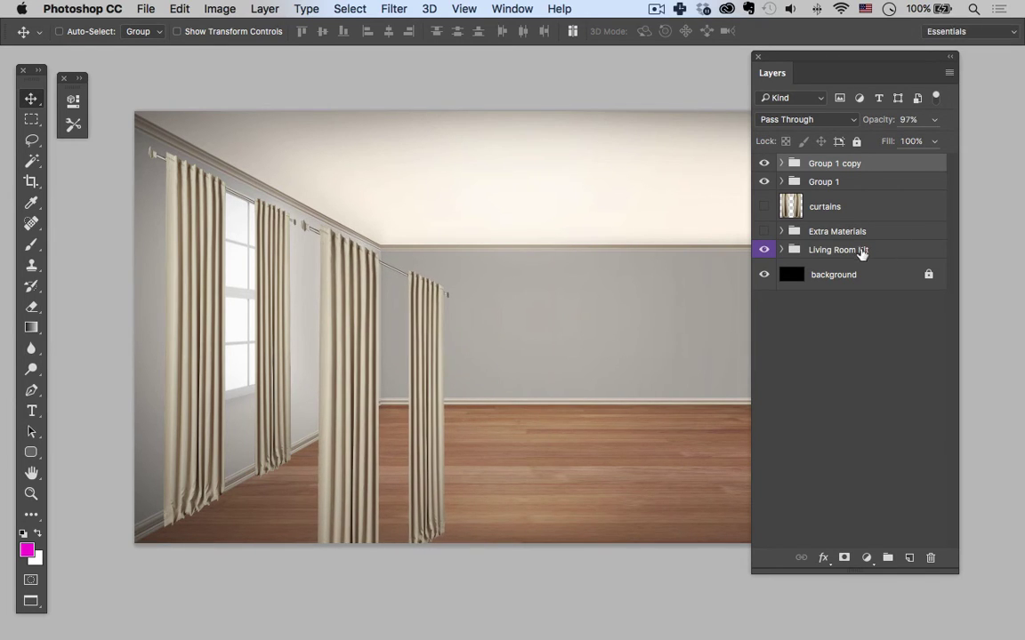
click(764, 232)
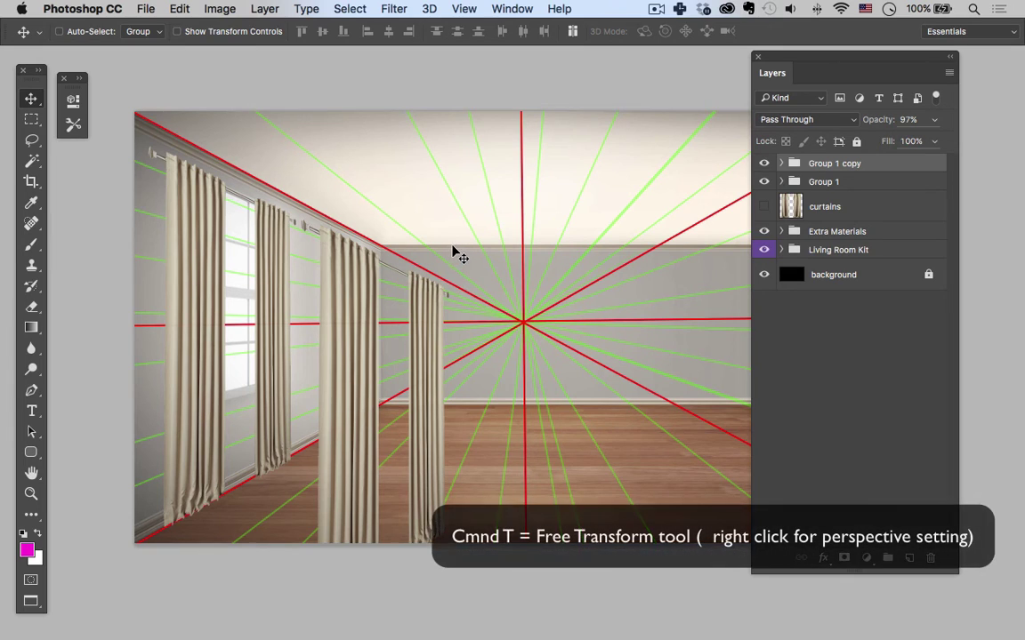
Scale the curtain copy from a top-left pivot to about 49.32% width and 57.49% height.
key(super+t)
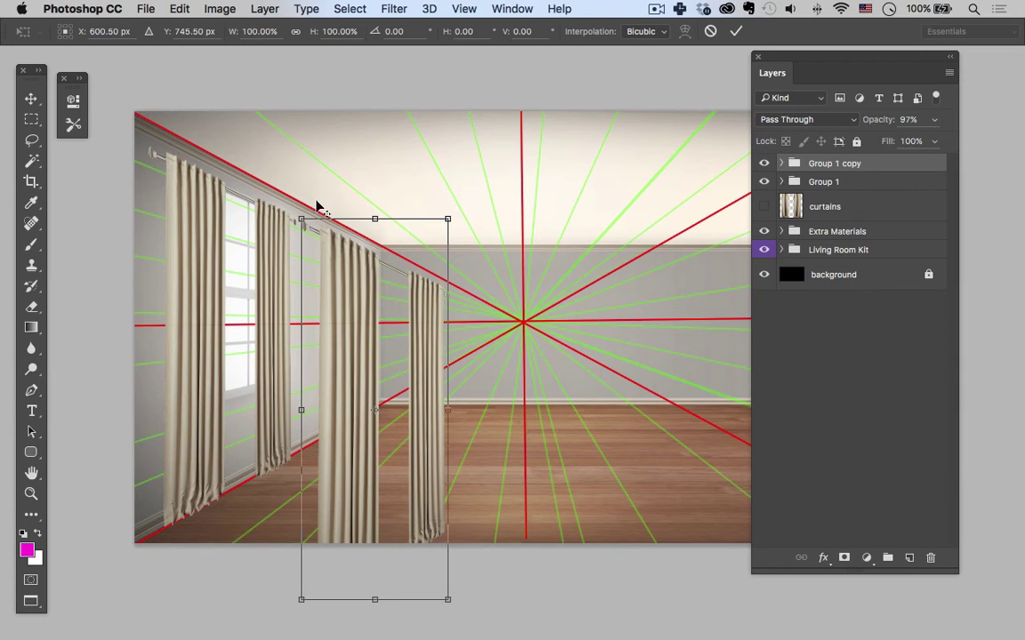
alt+click(388, 240)
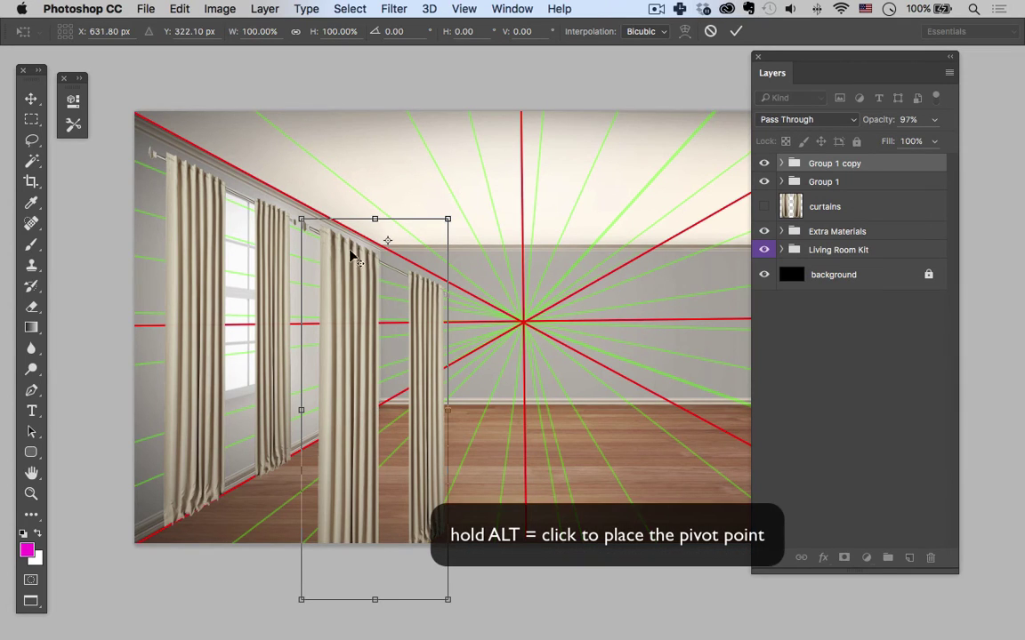
alt+click(317, 261)
alt+click(306, 229)
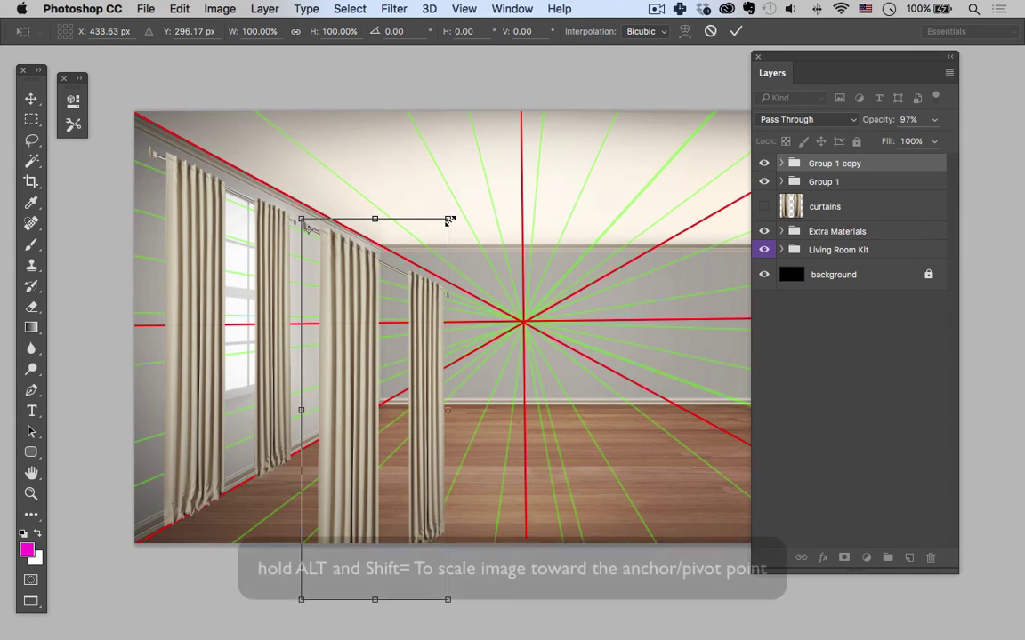
mouse_move(445, 220)
mouse_down()
mouse_move(433, 223)
mouse_move(445, 224)
mouse_up()
key(ctrl+z)
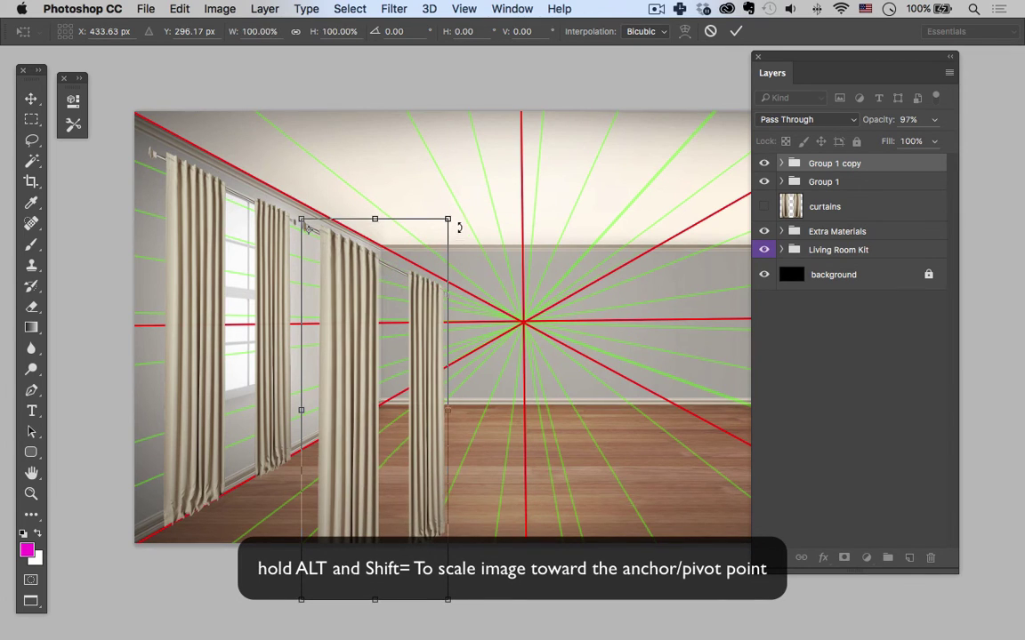
drag(448, 220, 388, 213)
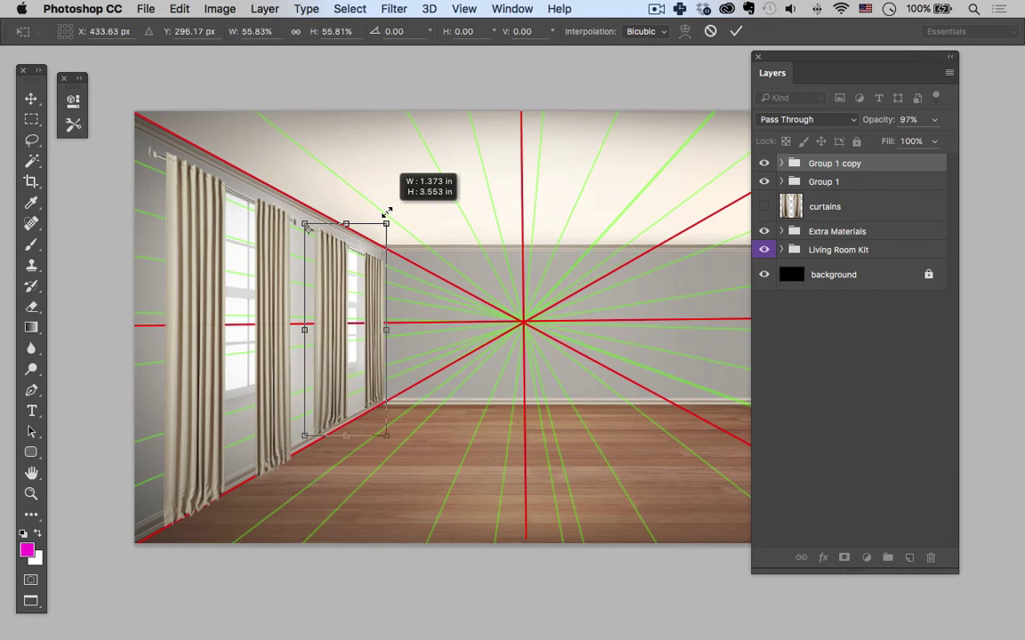
drag(386, 213, 389, 213)
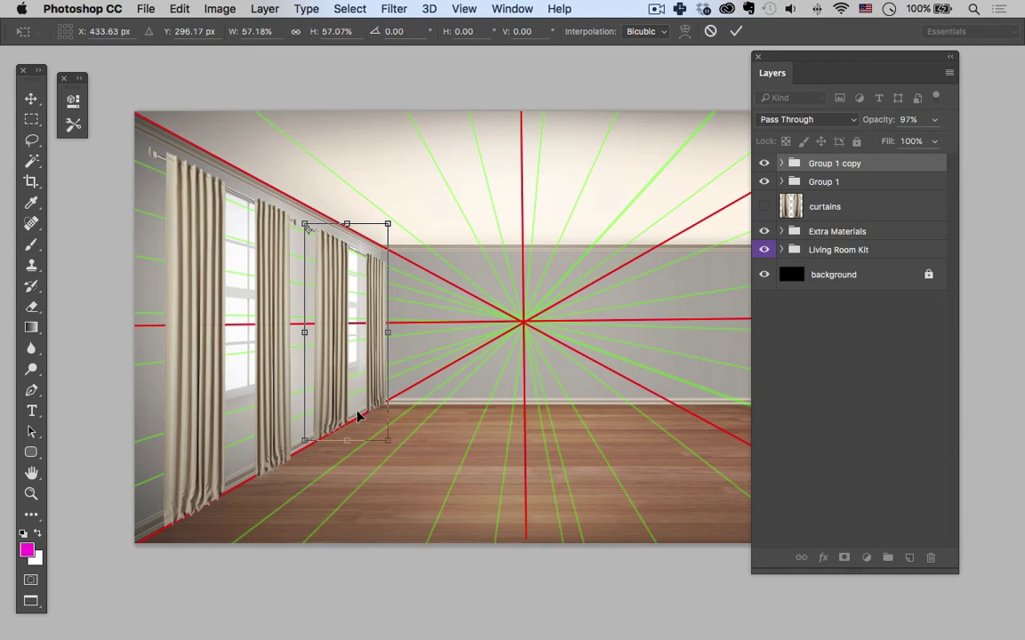
drag(392, 444, 388, 443)
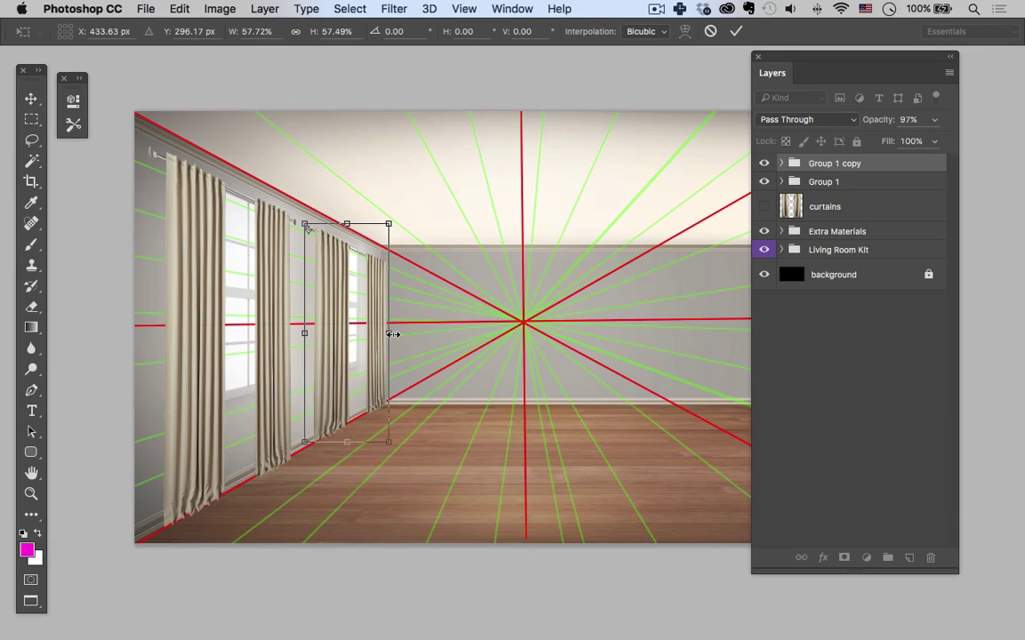
drag(390, 334, 381, 335)
Use a perspective transform to tilt the curtain copy's top edge toward the left wall.
right_click(354, 292)
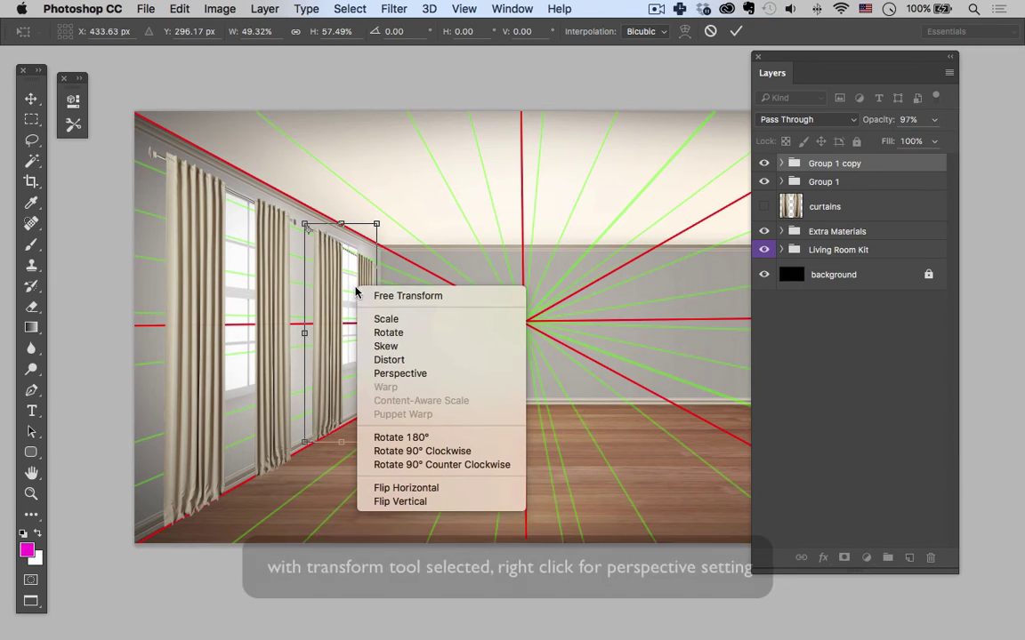
click(410, 372)
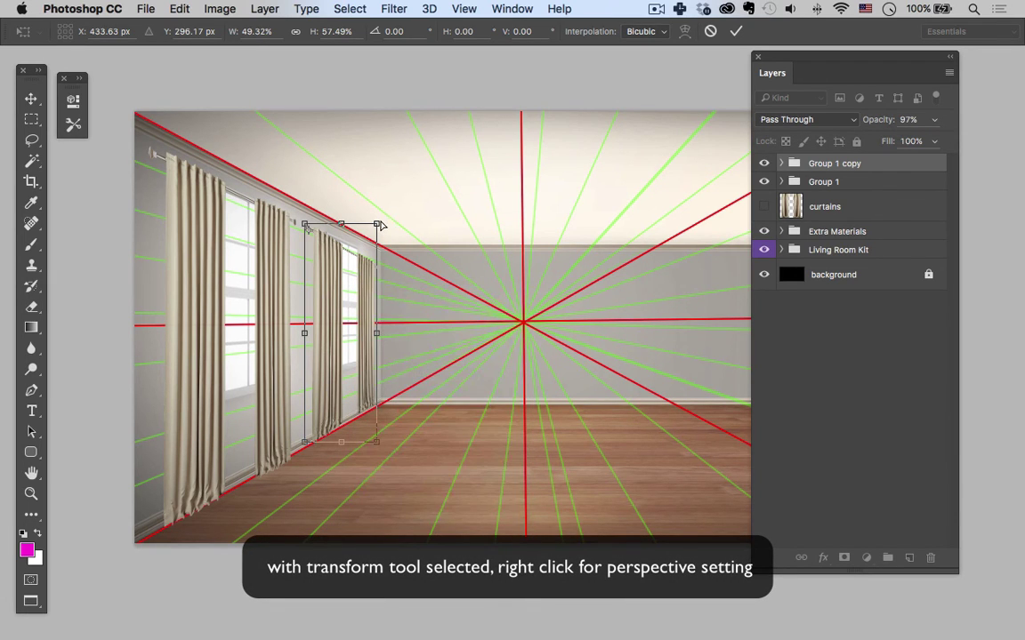
drag(377, 224, 376, 211)
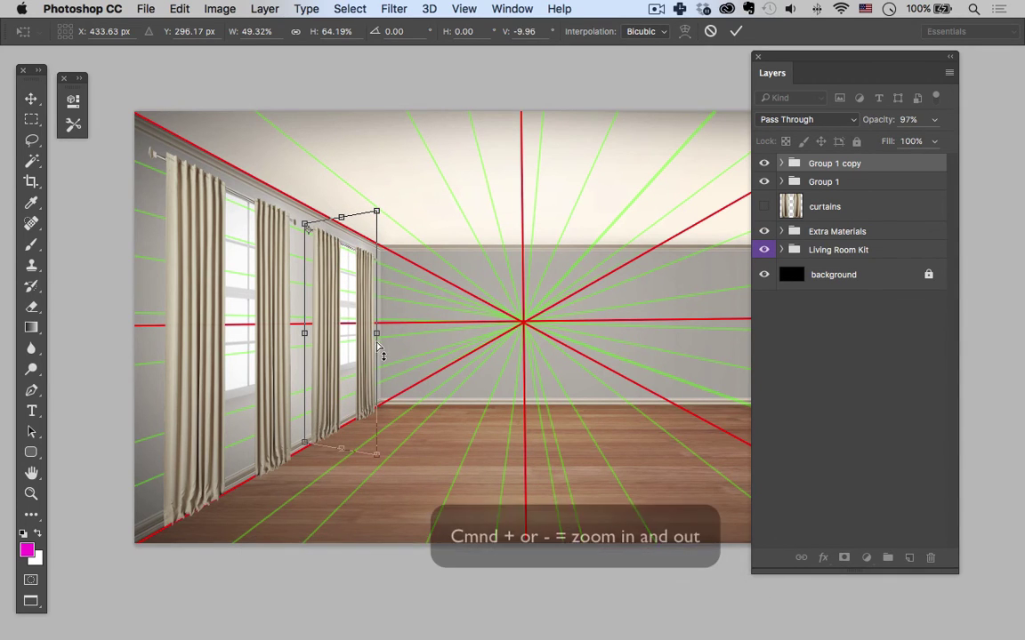
mouse_move(376, 332)
mouse_down()
mouse_move(376, 321)
mouse_move(378, 338)
mouse_move(377, 329)
mouse_up()
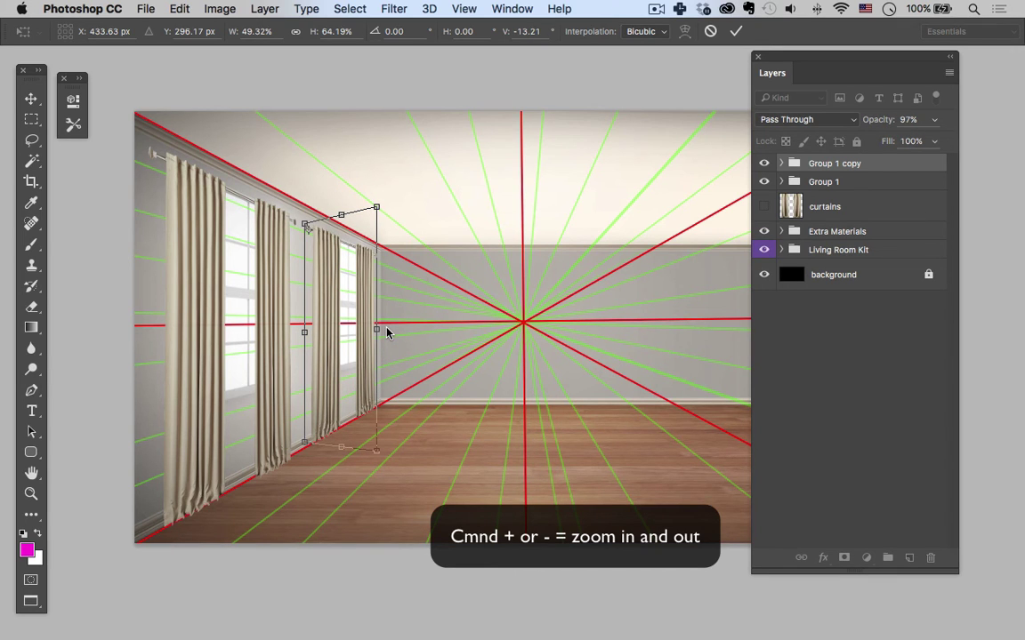
key(super+equal)
key(super+equal)
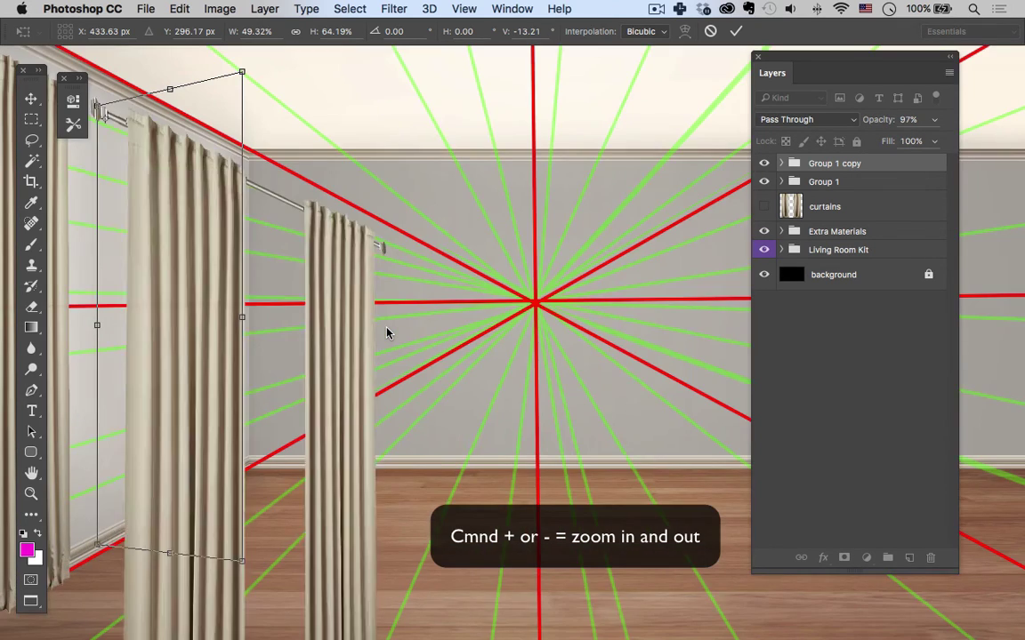
key(space)
drag(318, 343, 468, 348)
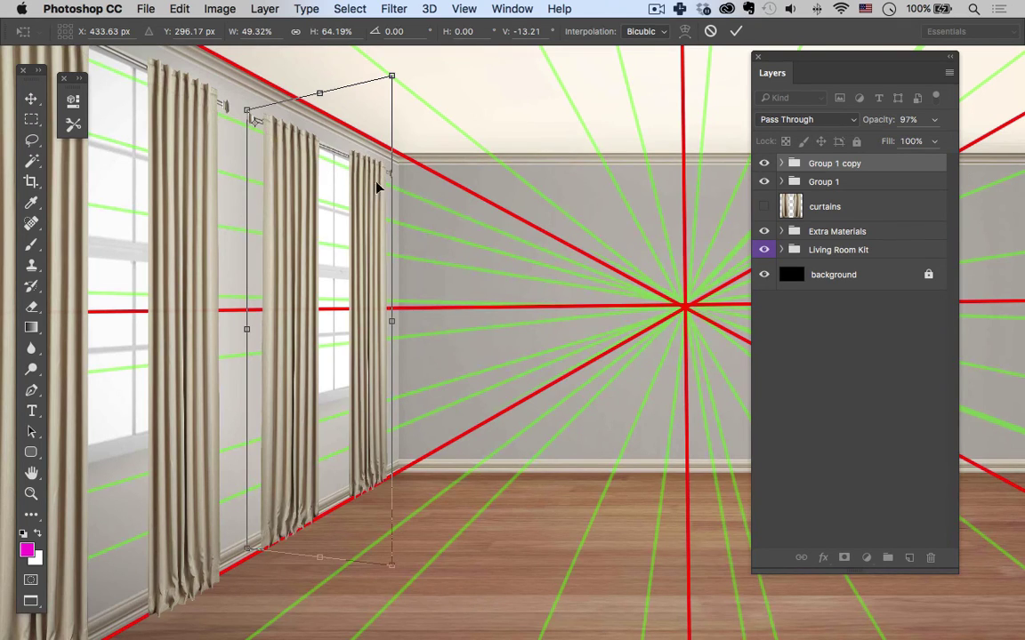
Ease the slope, skew the right edge up to about -10° to match the wall, and commit.
mouse_move(392, 79)
mouse_down()
mouse_move(392, 96)
mouse_move(392, 84)
mouse_up()
drag(389, 330, 393, 328)
drag(370, 283, 367, 278)
right_click(393, 90)
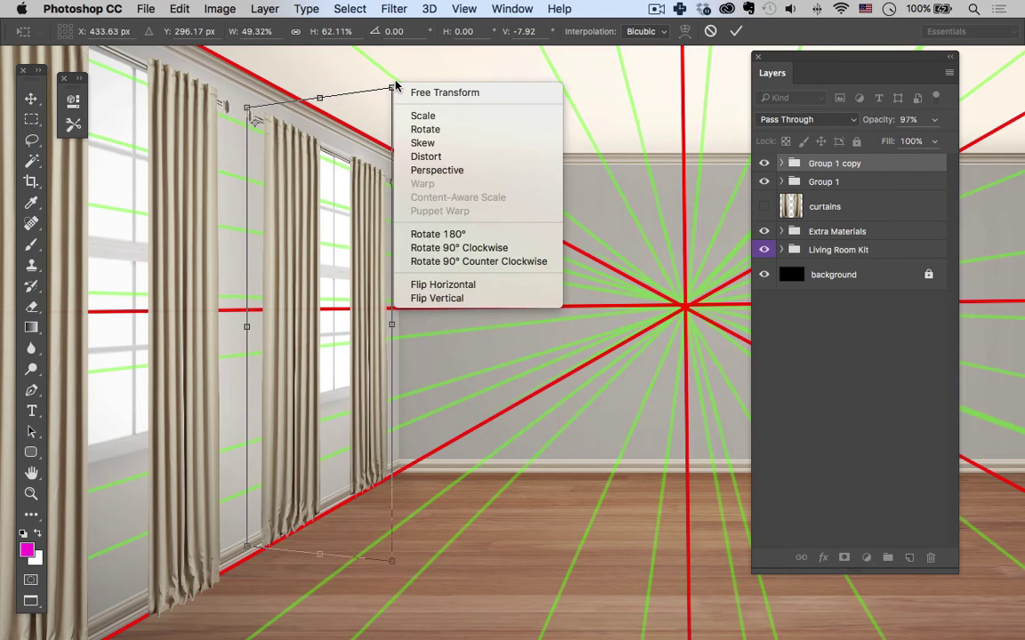
click(422, 142)
drag(391, 92, 392, 83)
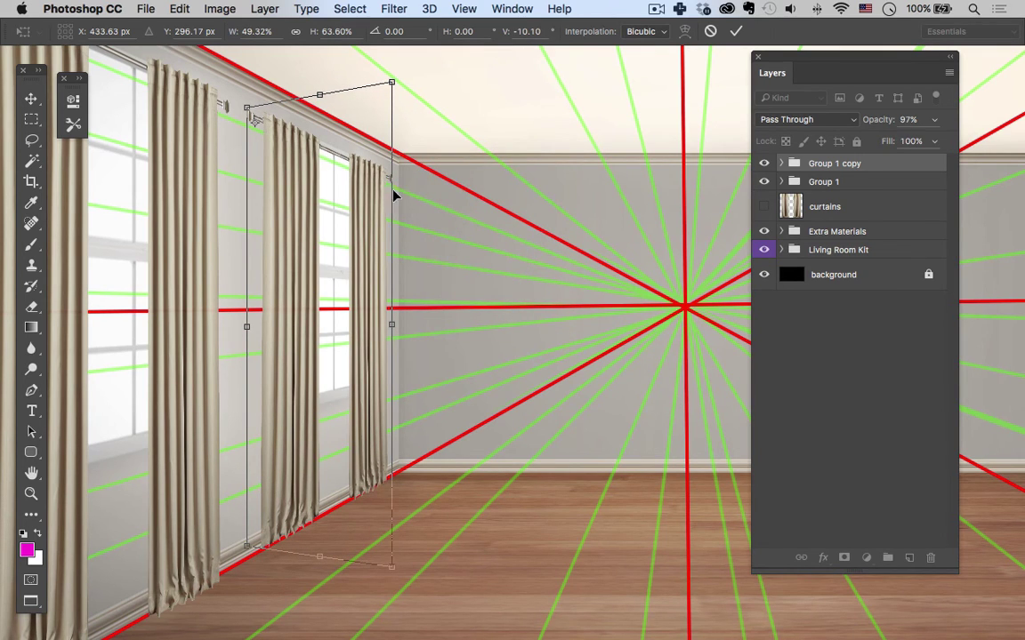
key(Return)
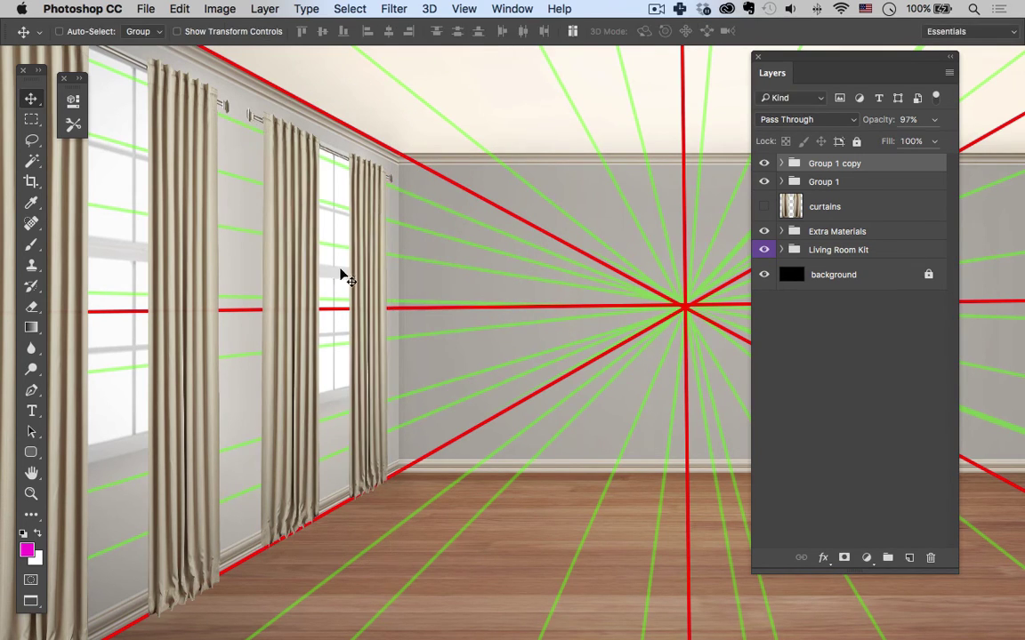
Hide the red and green perspective guides and zoom out to the whole image.
click(763, 232)
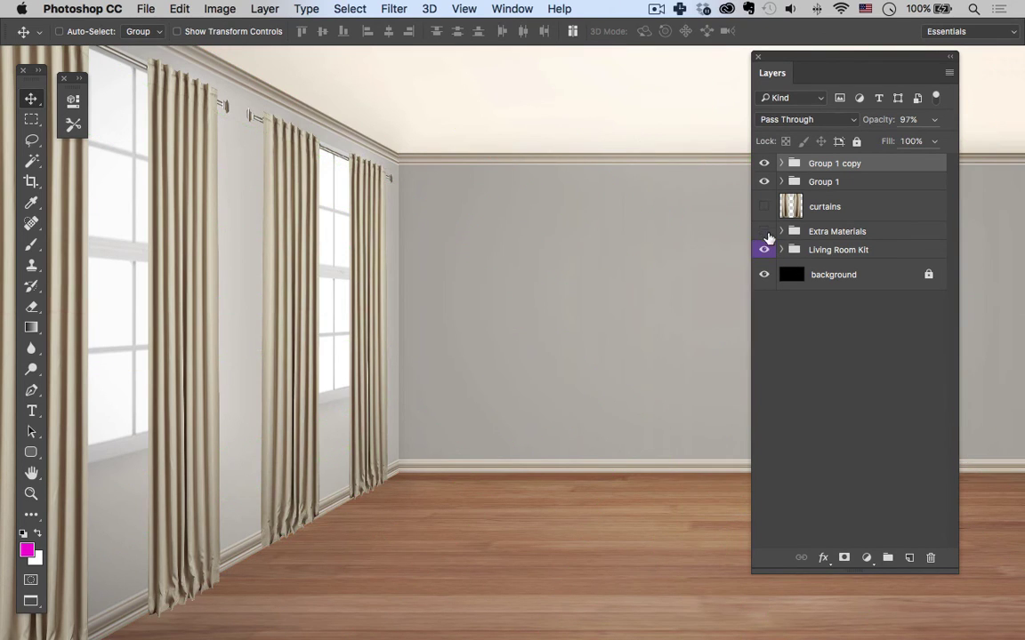
key(z)
alt+click(414, 260)
alt+click(423, 283)
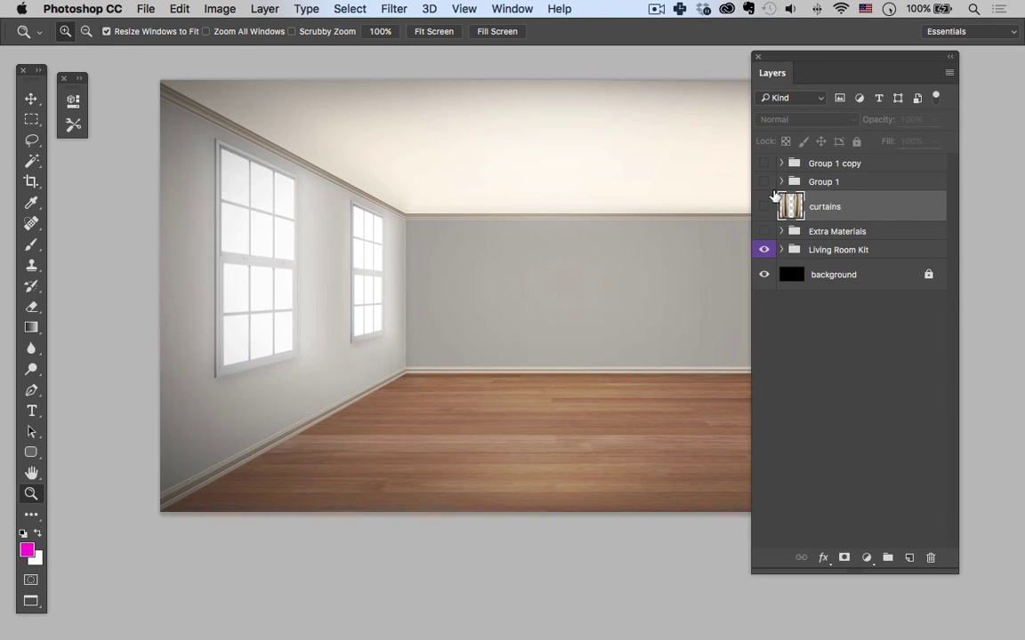
Copy the flat curtains layer's pixels to the clipboard, then hide that layer and deselect.
click(763, 206)
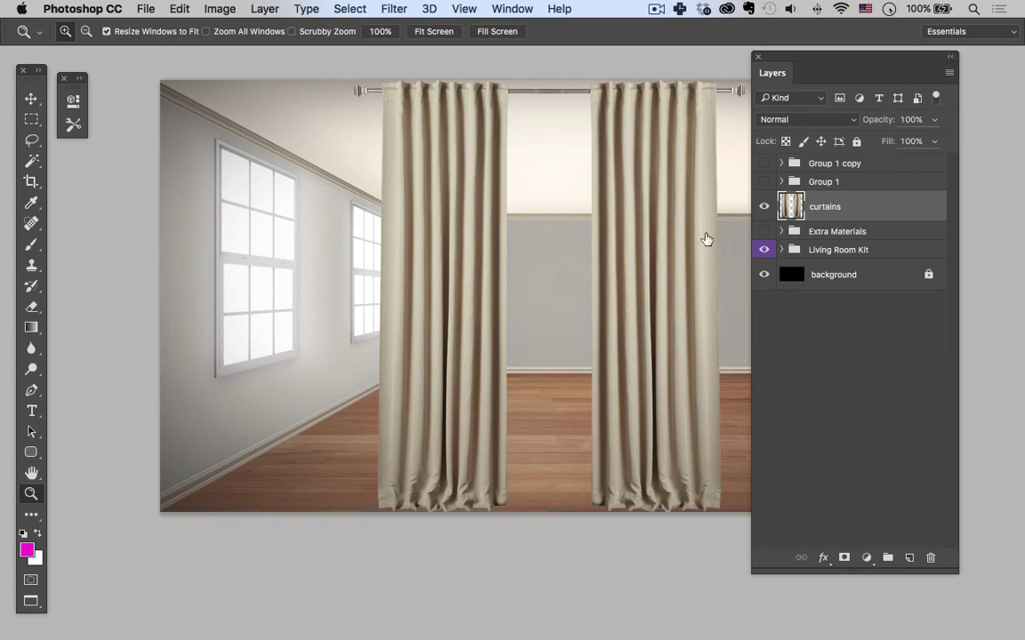
drag(697, 239, 605, 277)
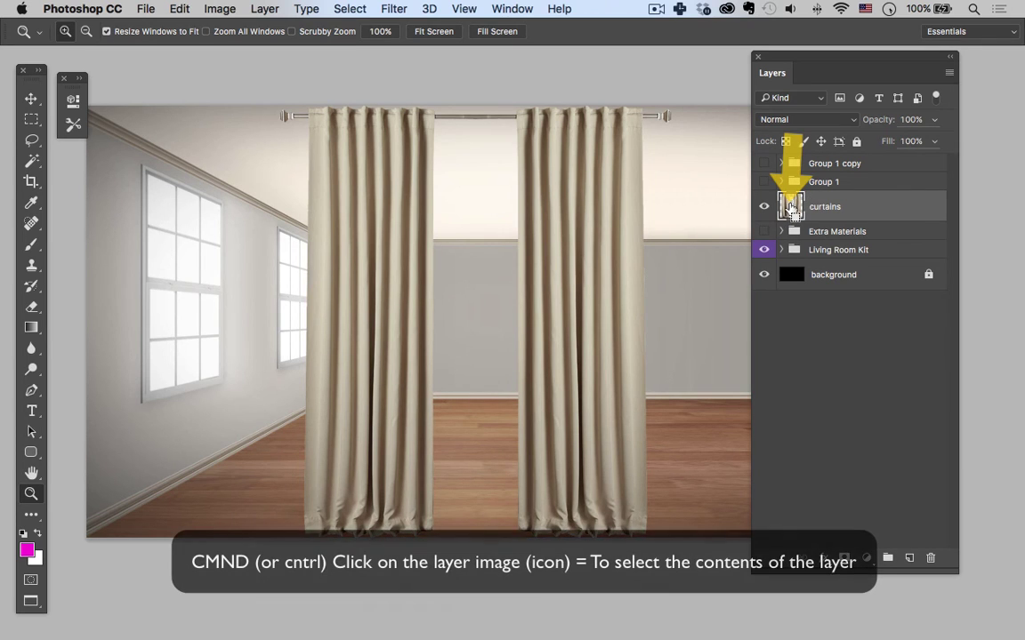
super+click(790, 207)
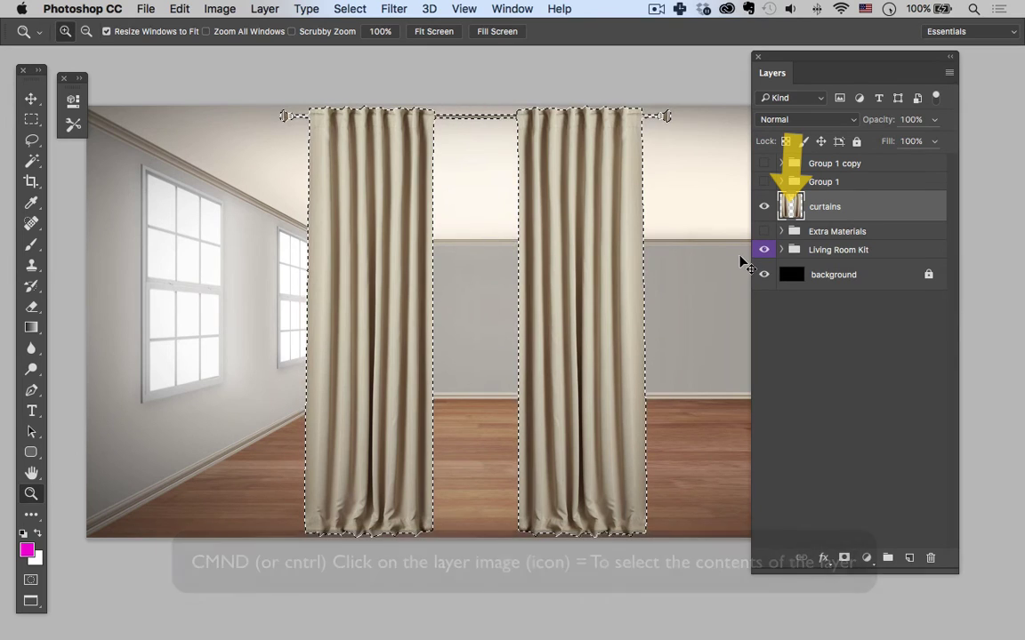
key(super+c)
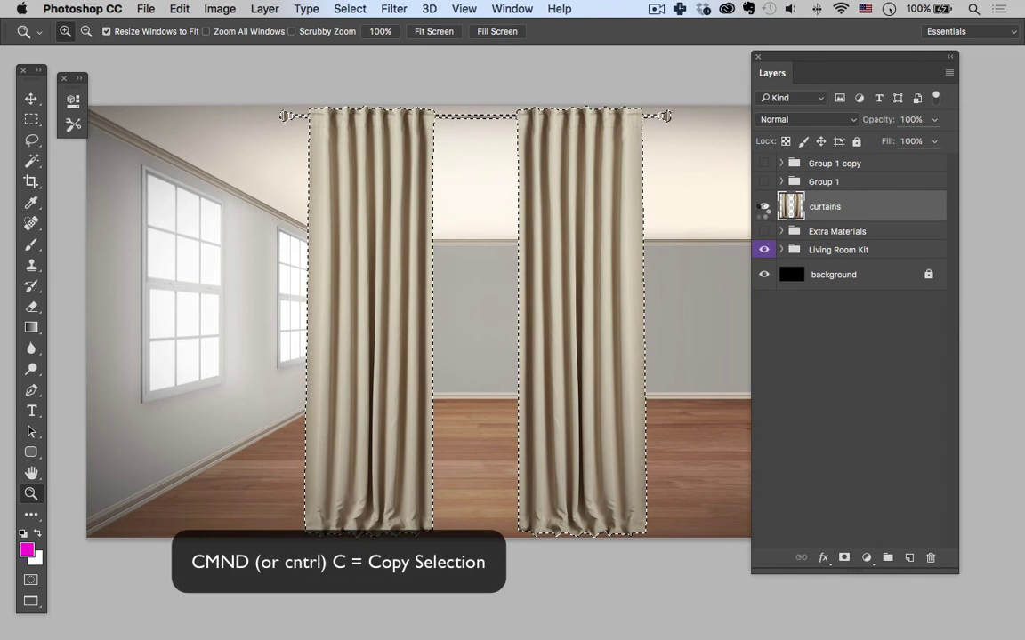
click(763, 208)
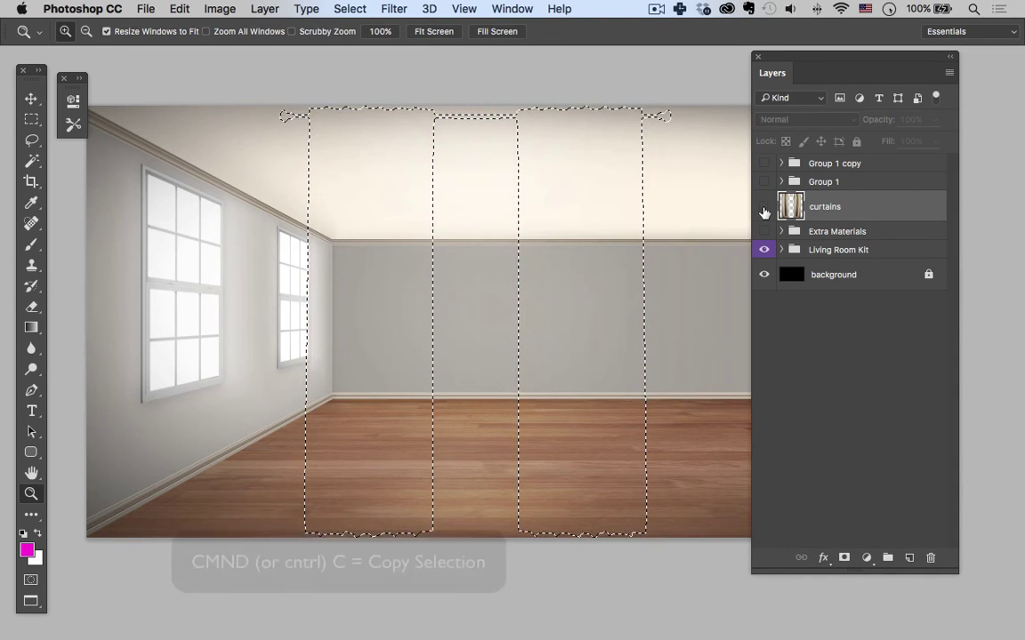
click(816, 251)
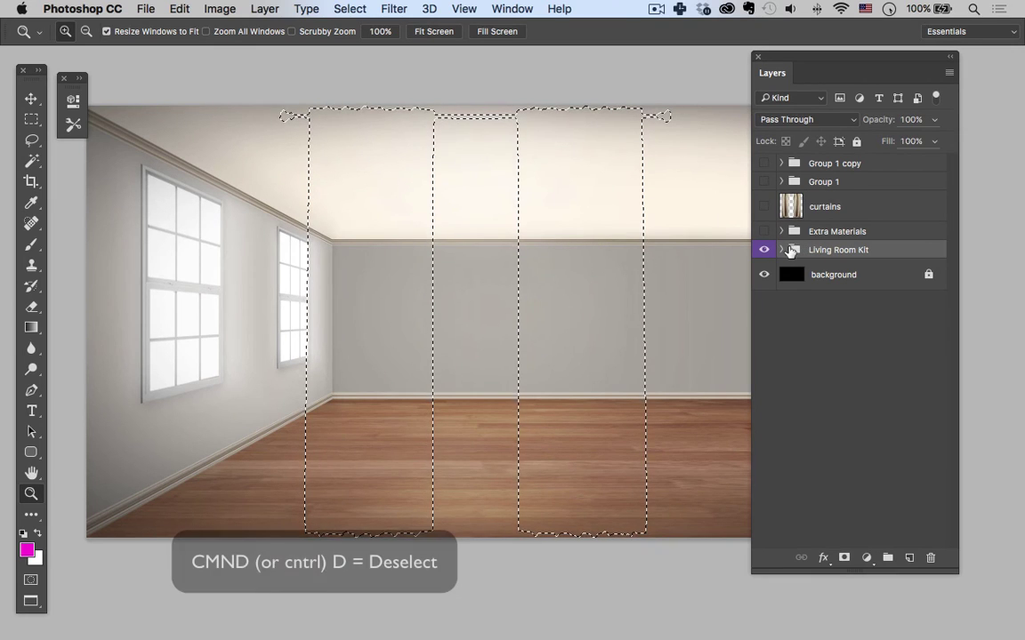
key(super+d)
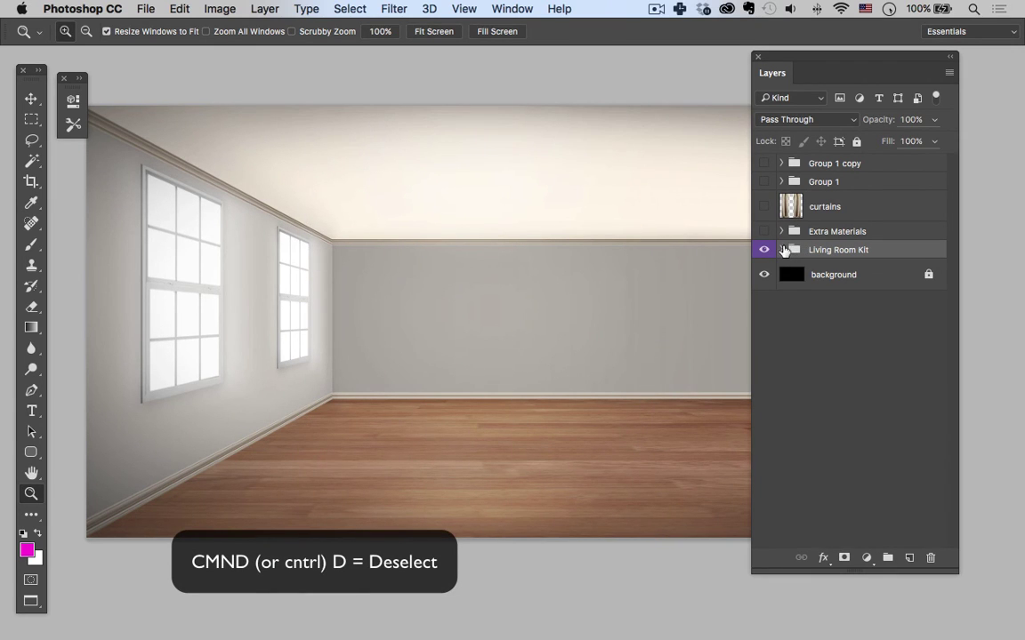
Open the leftwall smart object from Living Room Kit > walls > Leftwall_.
click(781, 250)
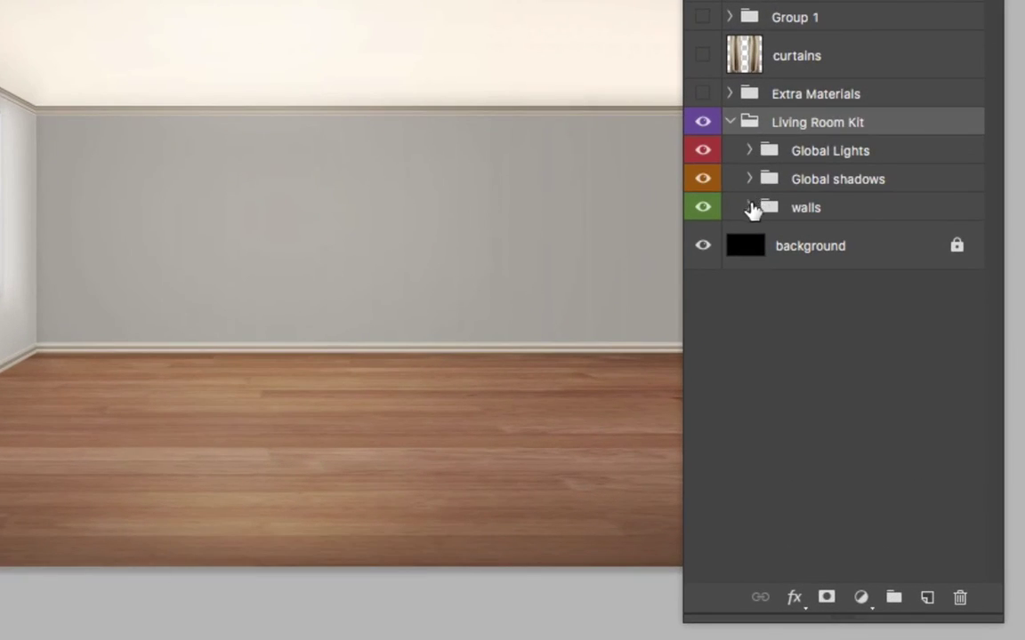
click(795, 306)
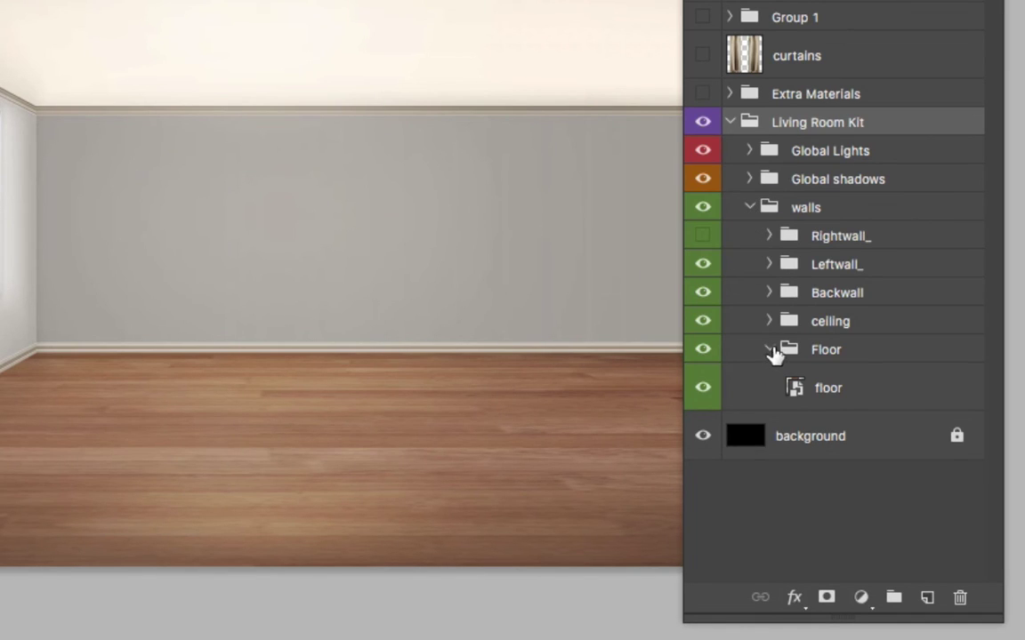
click(770, 350)
click(769, 264)
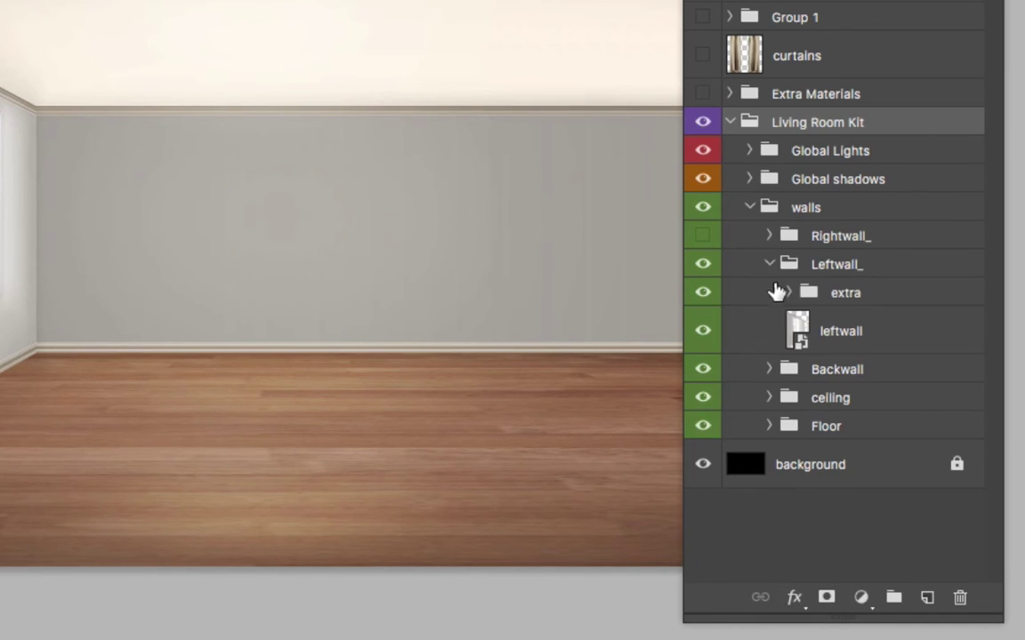
click(797, 336)
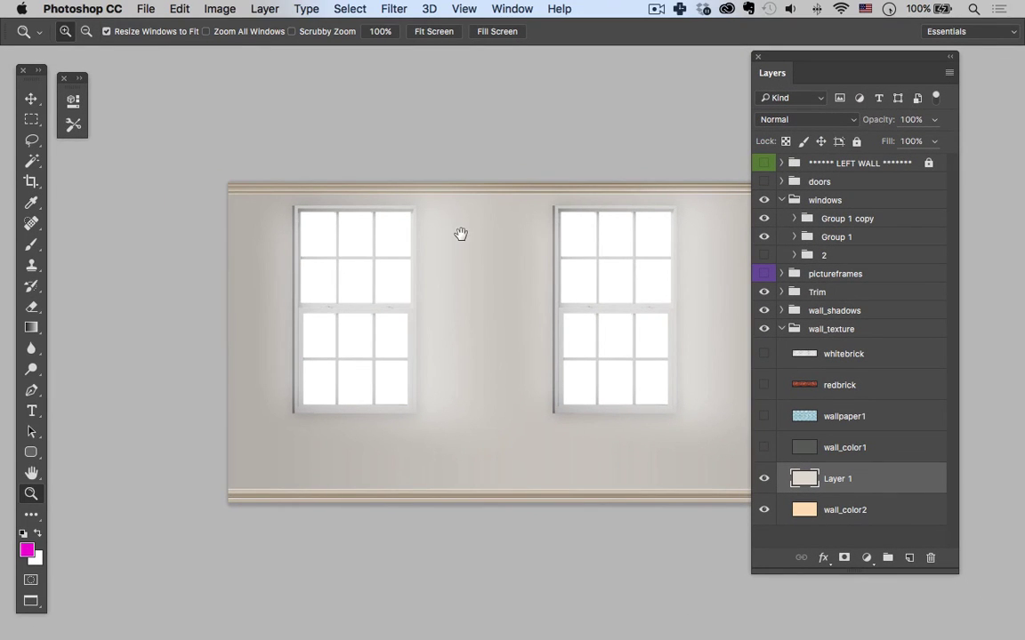
drag(460, 234, 358, 230)
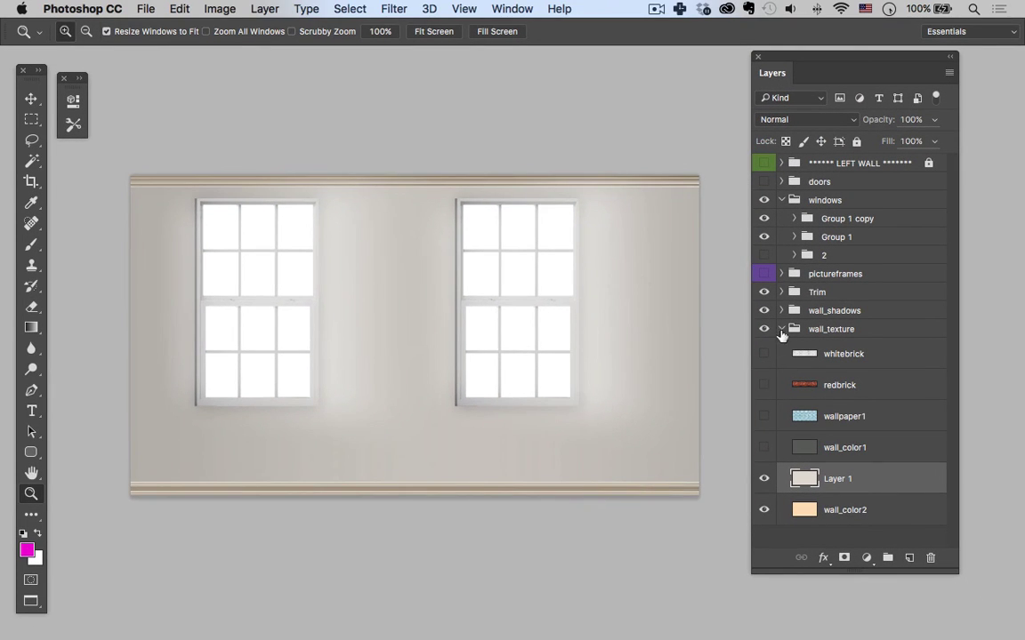
Collapse wall_texture and windows, then add a new empty Layer 2 above windows.
click(781, 330)
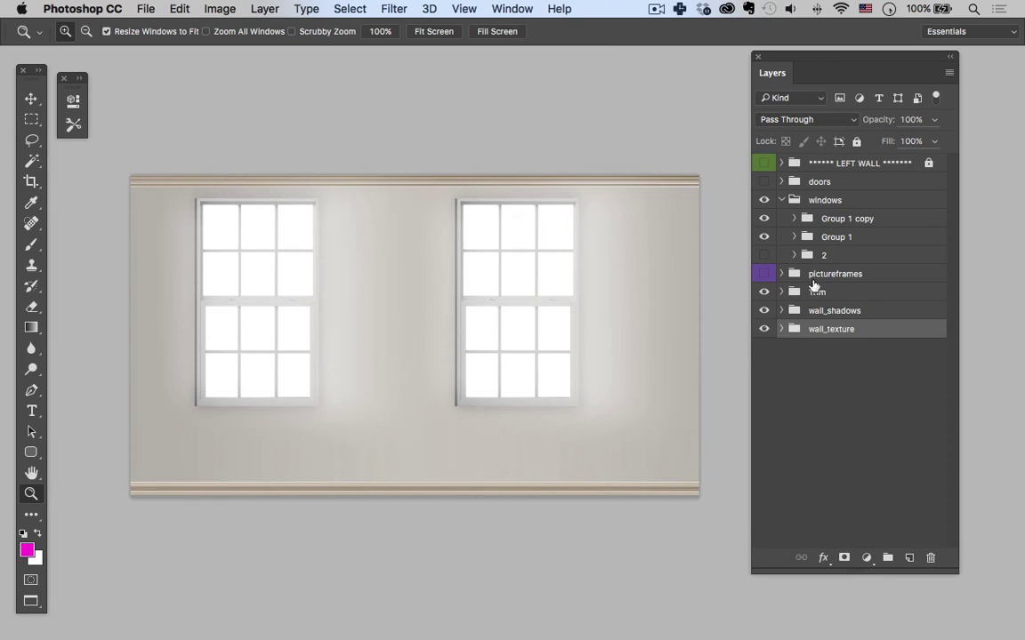
click(811, 205)
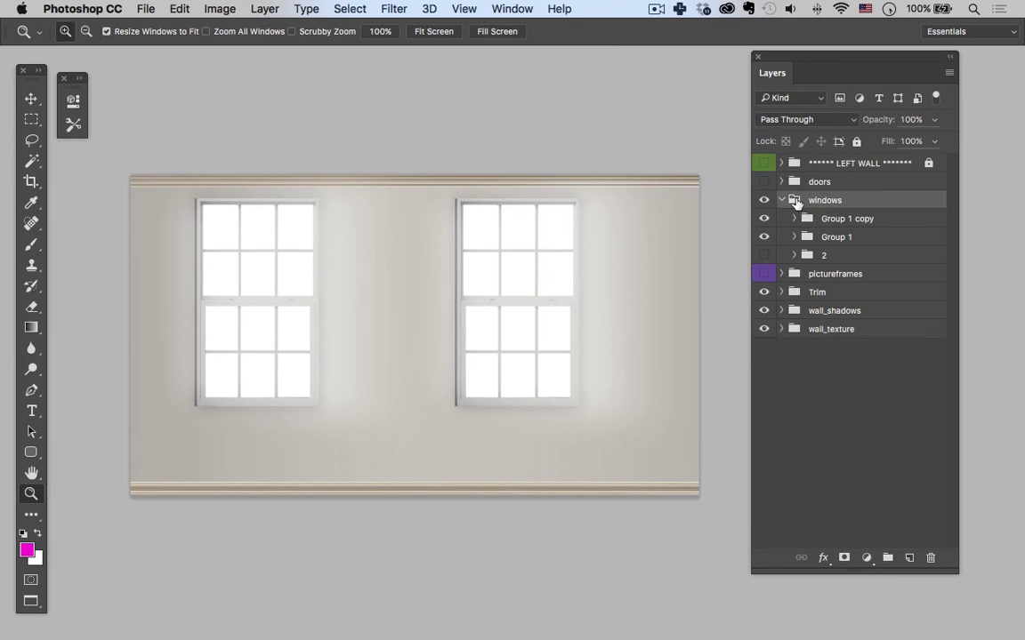
click(781, 201)
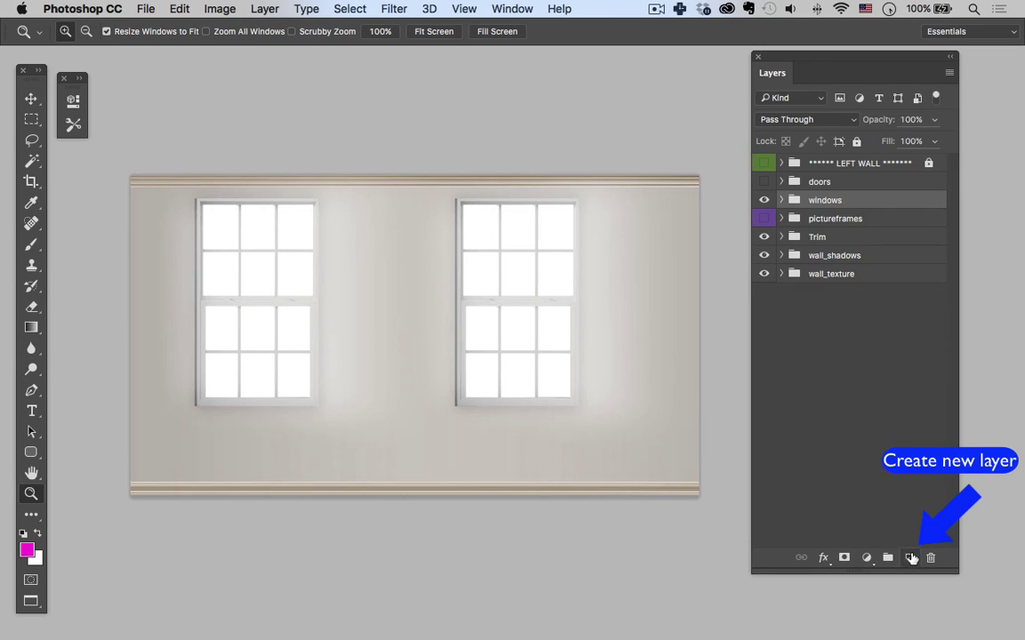
click(910, 557)
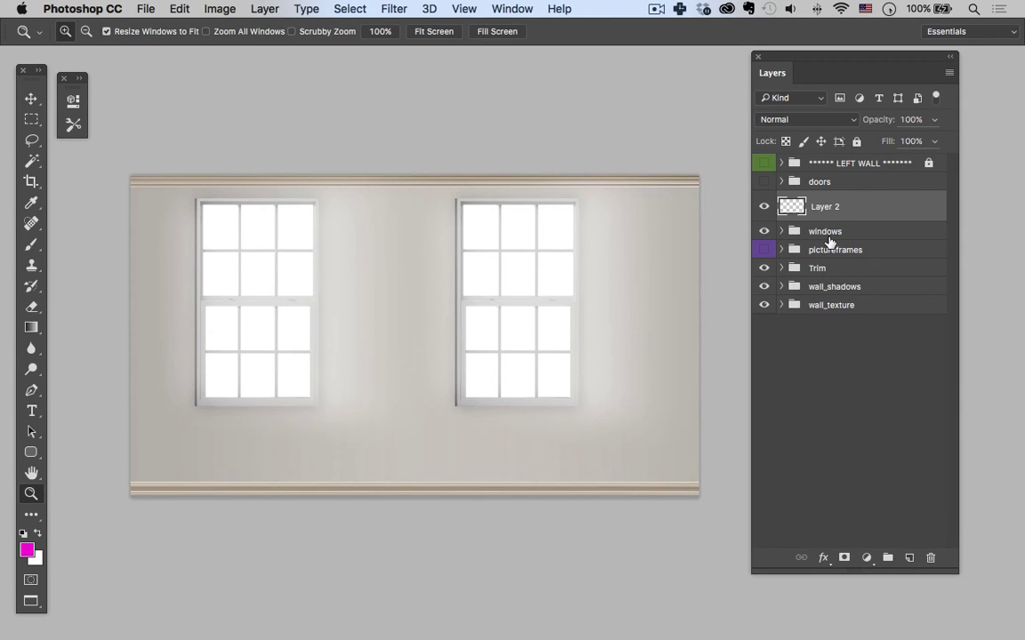
Paste the curtains onto Layer 2 and scale them to about 29.52% × 34.81%, hanging to the floor trim.
key(super+v)
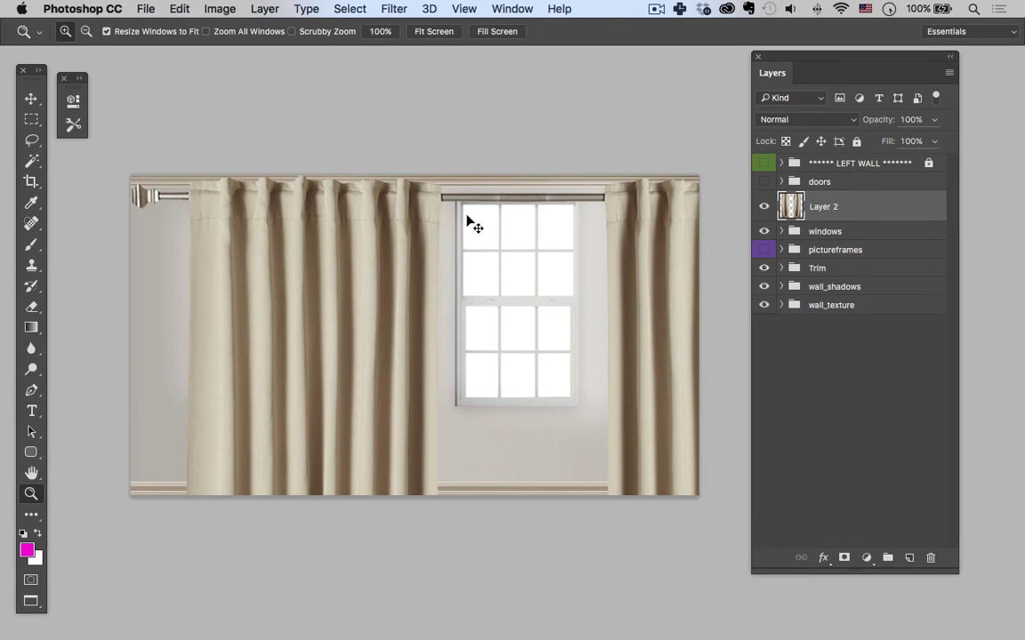
key(super+t)
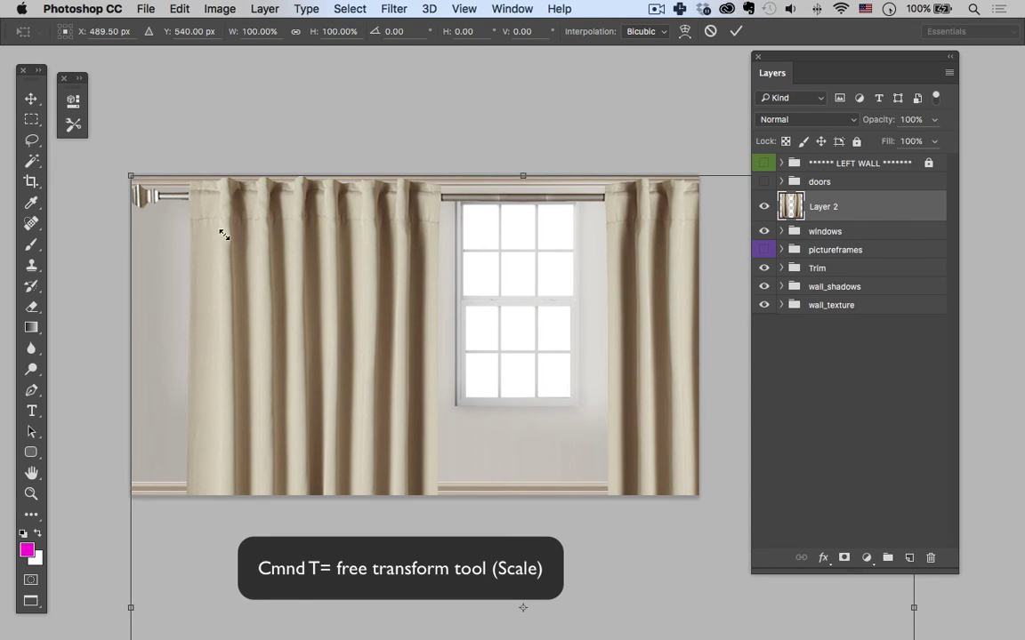
drag(232, 238, 258, 237)
drag(487, 213, 402, 247)
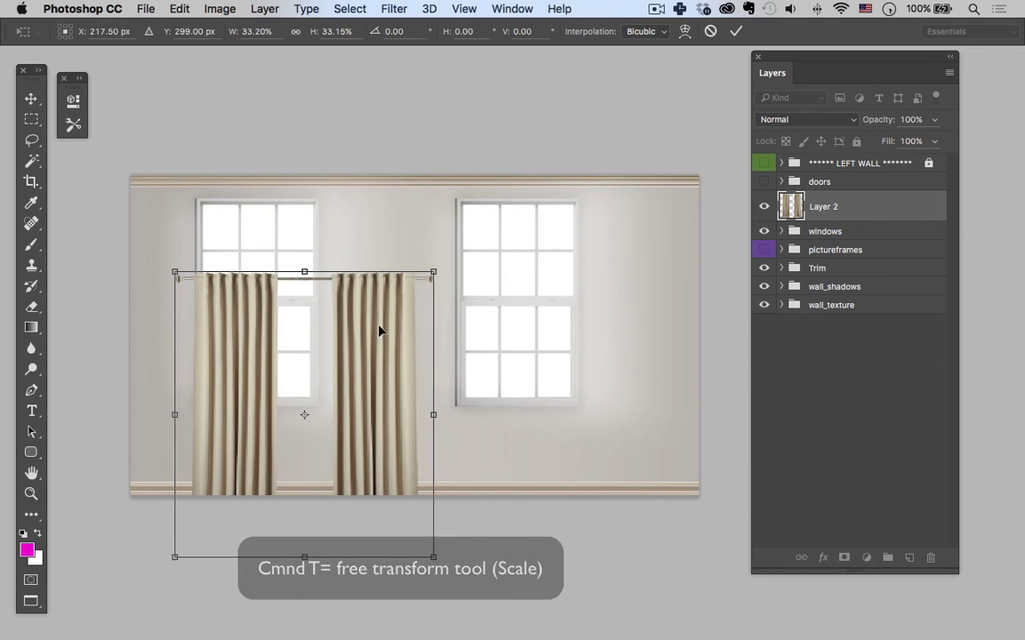
drag(381, 314, 336, 269)
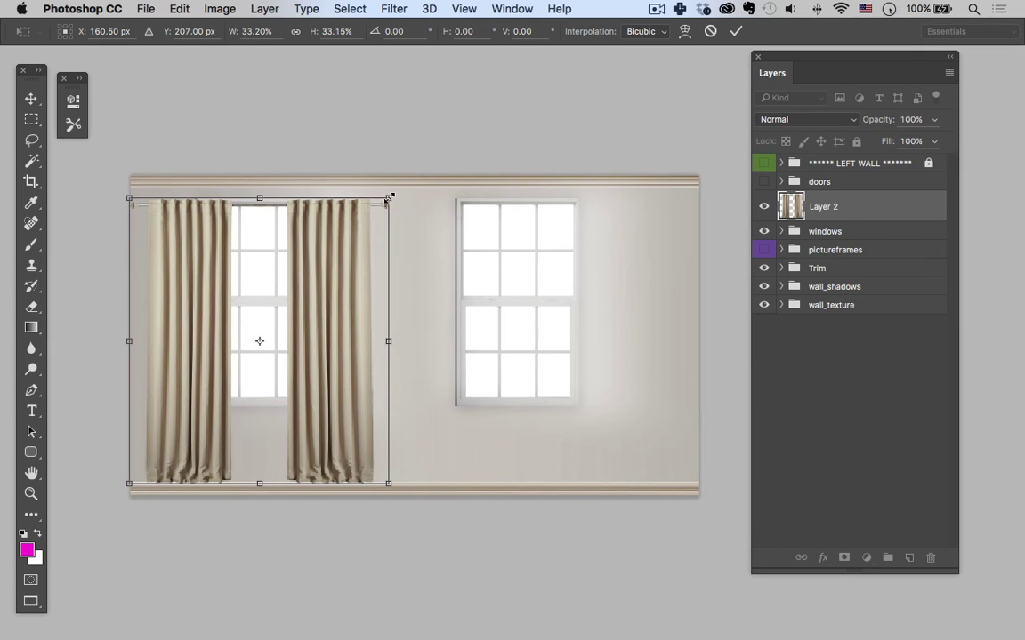
drag(389, 196, 393, 193)
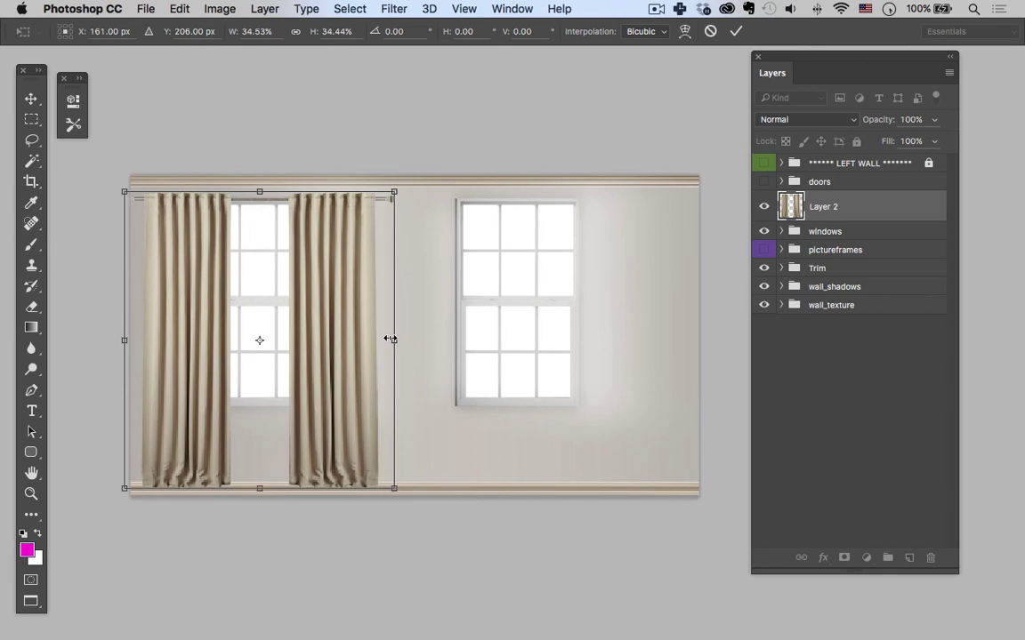
drag(389, 339, 355, 364)
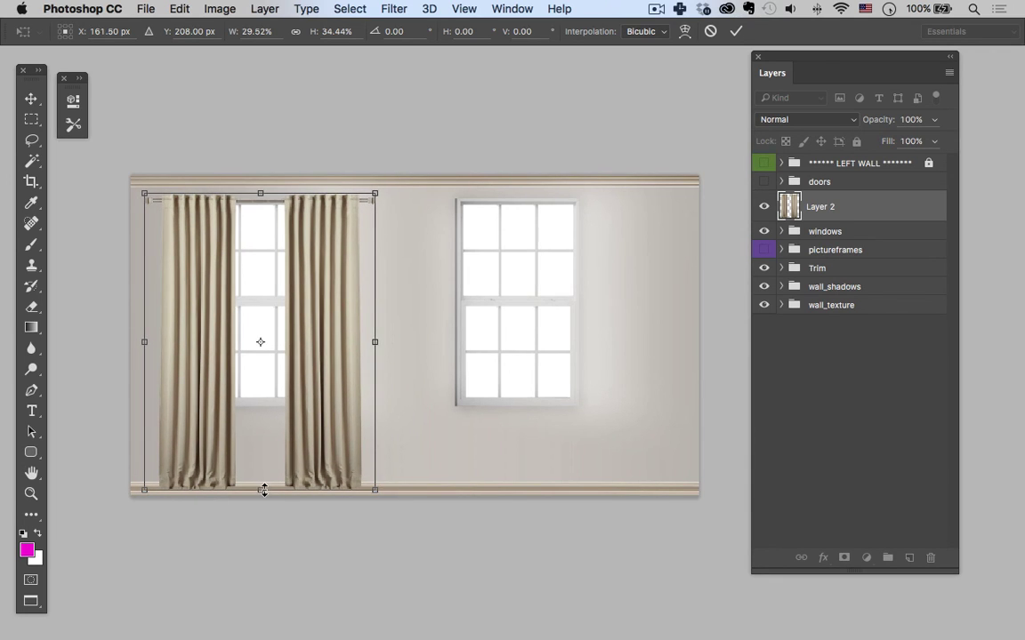
mouse_move(265, 492)
mouse_down()
mouse_move(281, 486)
mouse_move(265, 488)
mouse_move(273, 499)
mouse_up()
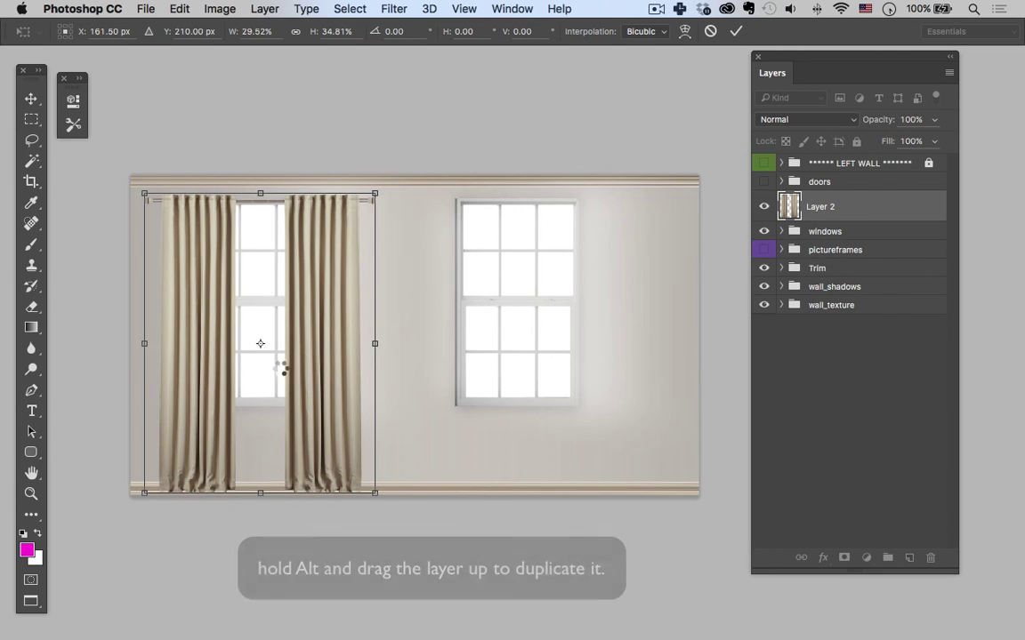
Commit the resize, duplicate Layer 2 over the right window, save, and return to the master room.
key(Return)
drag(796, 204, 830, 197)
key(v)
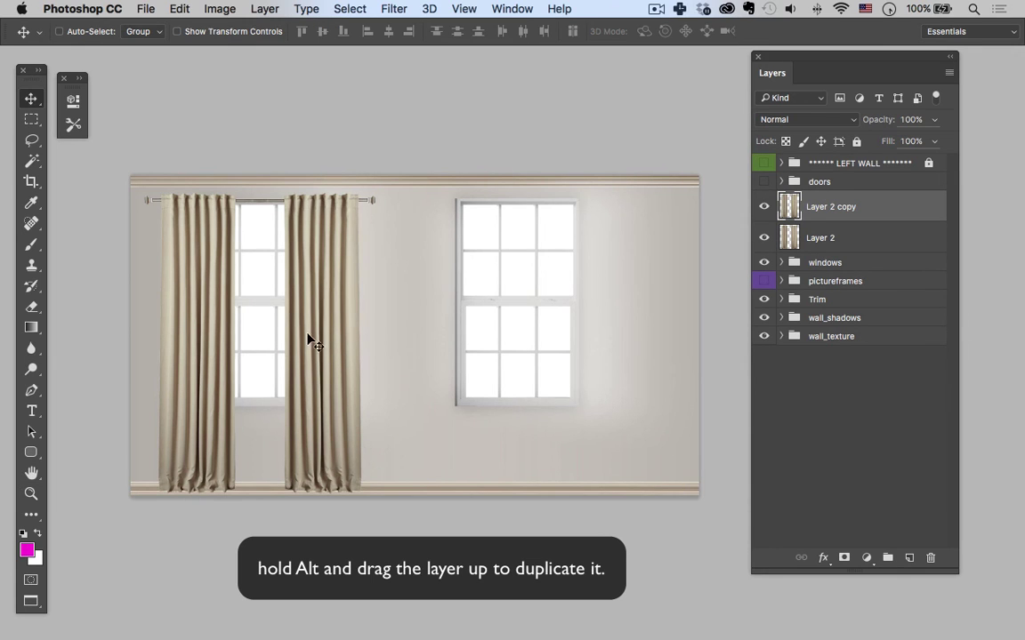
drag(424, 340, 583, 345)
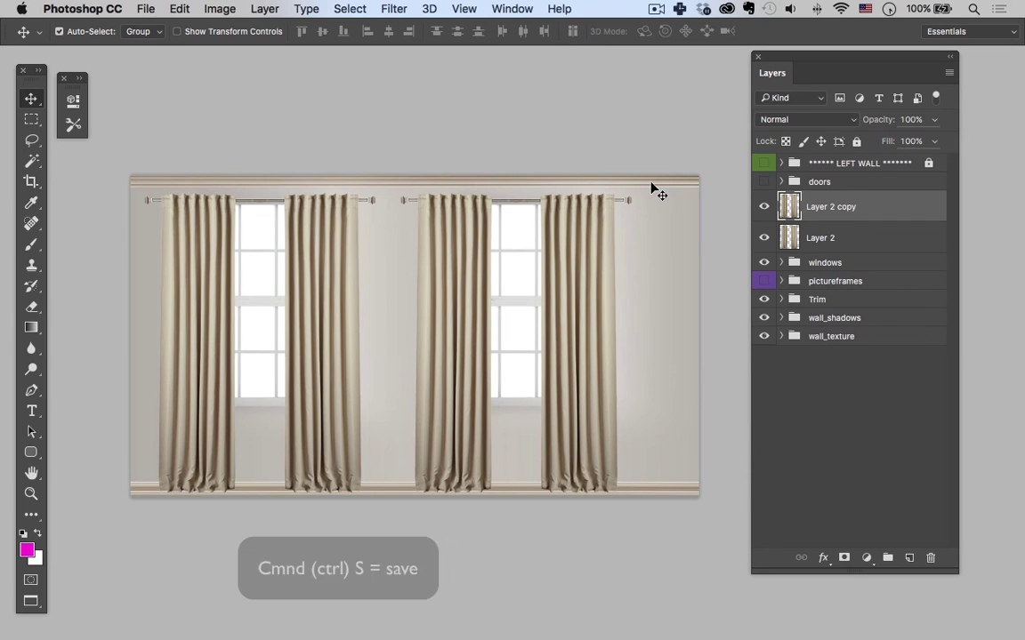
key(super+s)
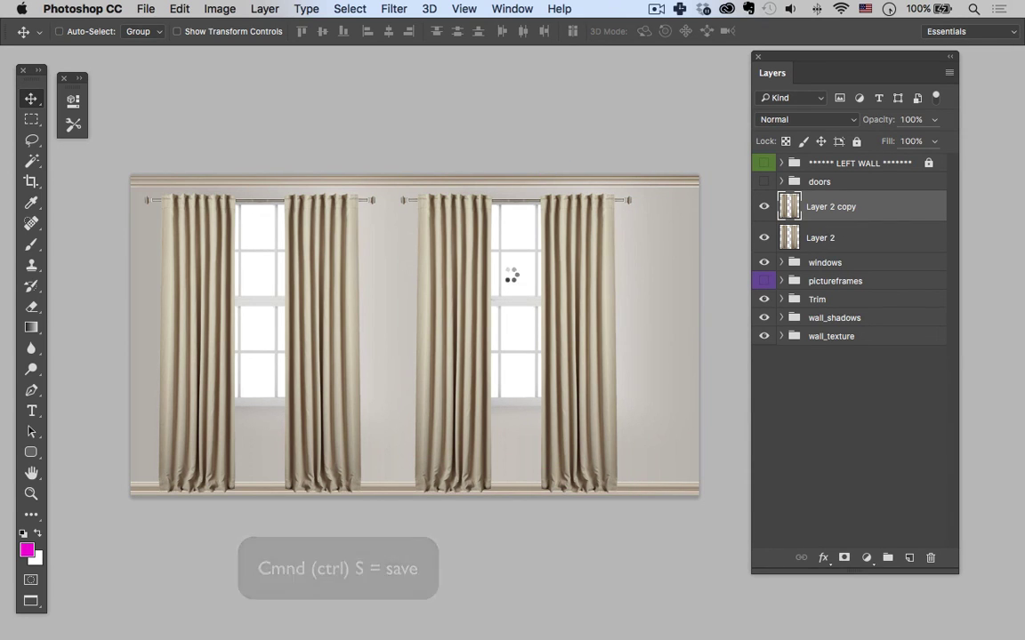
key(ctrl+Tab)
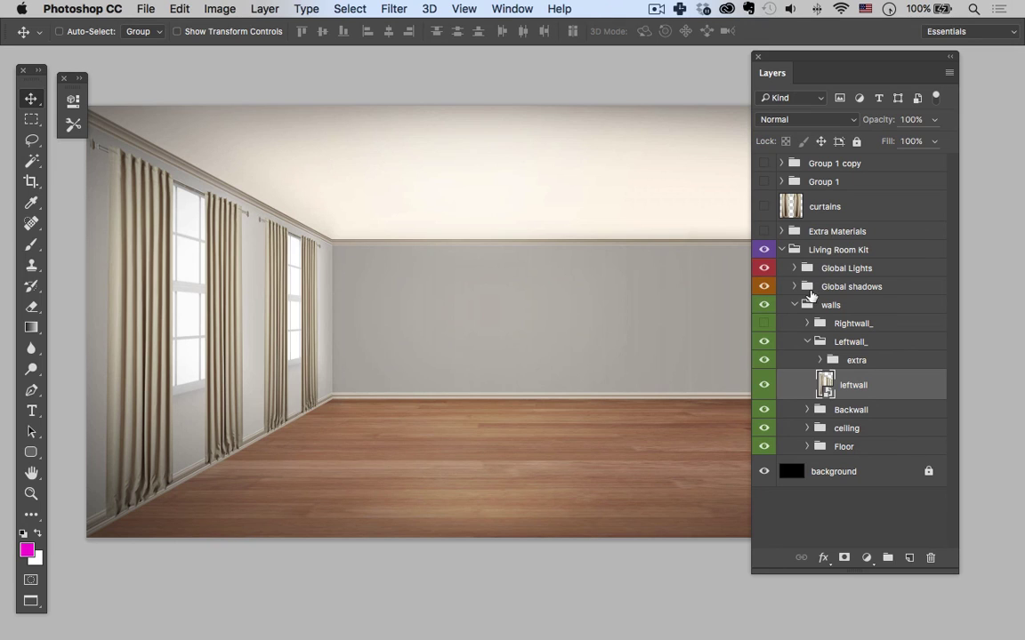
Collapse the walls and Living Room Kit groups in the master room's Layers panel.
click(794, 305)
click(836, 251)
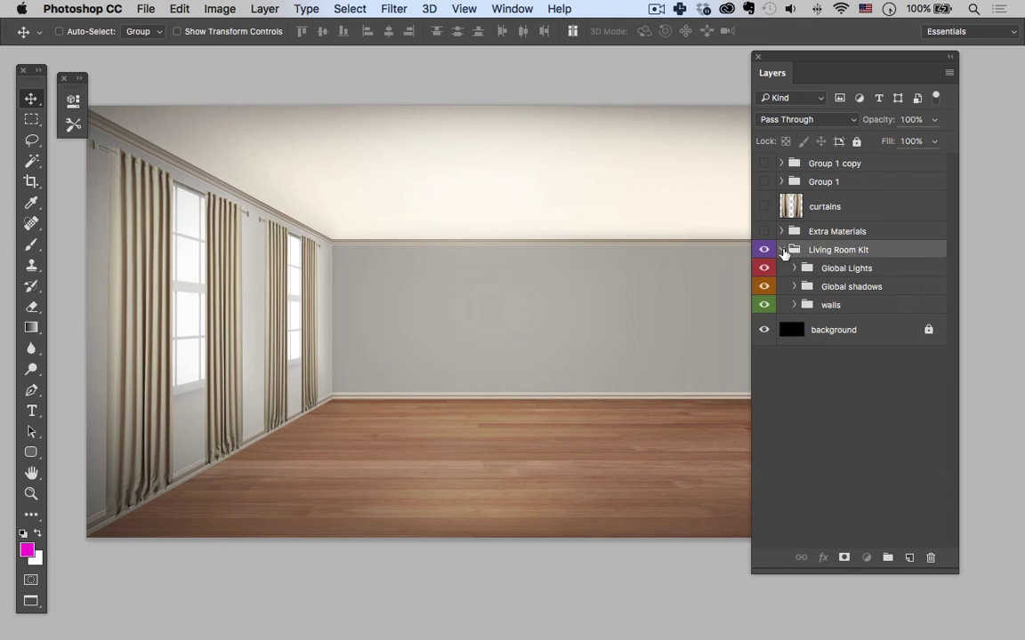
click(782, 249)
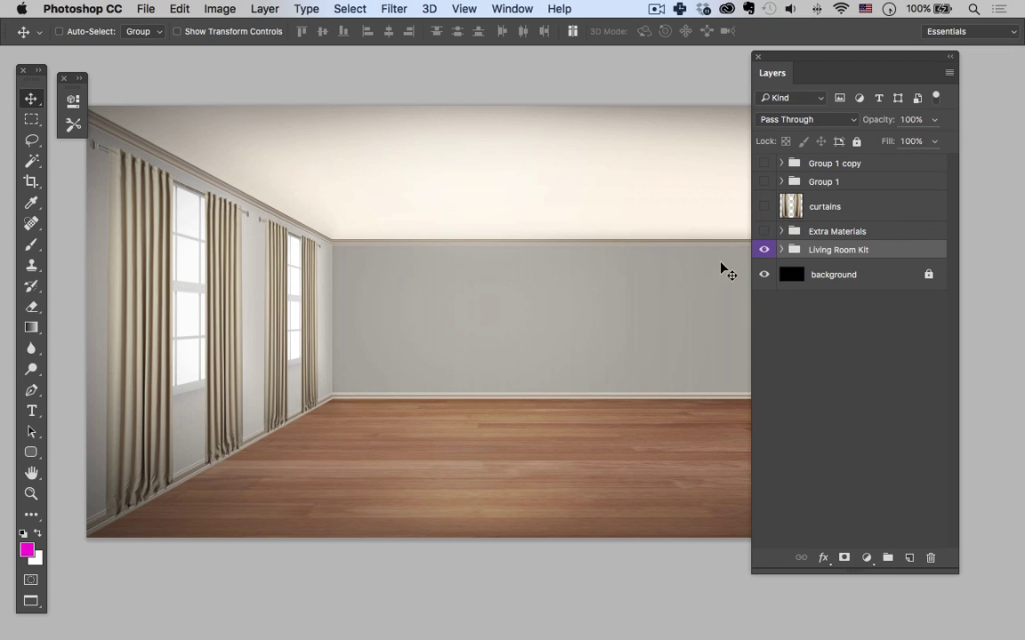
click(782, 250)
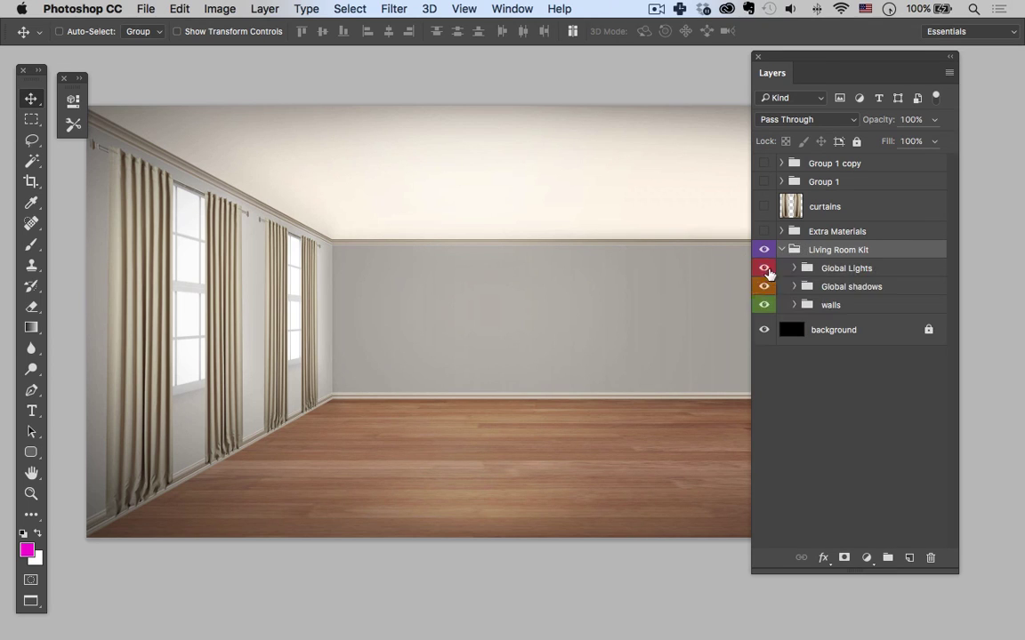
click(783, 250)
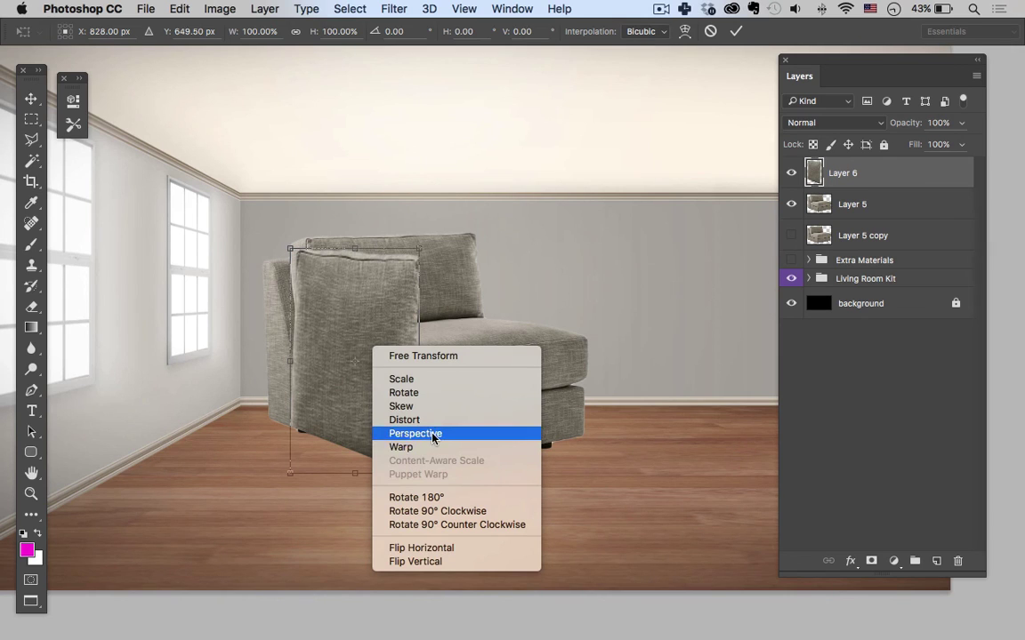
Apply a perspective distortion to the armchair, pulling its top left to fit the room.
click(433, 434)
drag(354, 255, 336, 257)
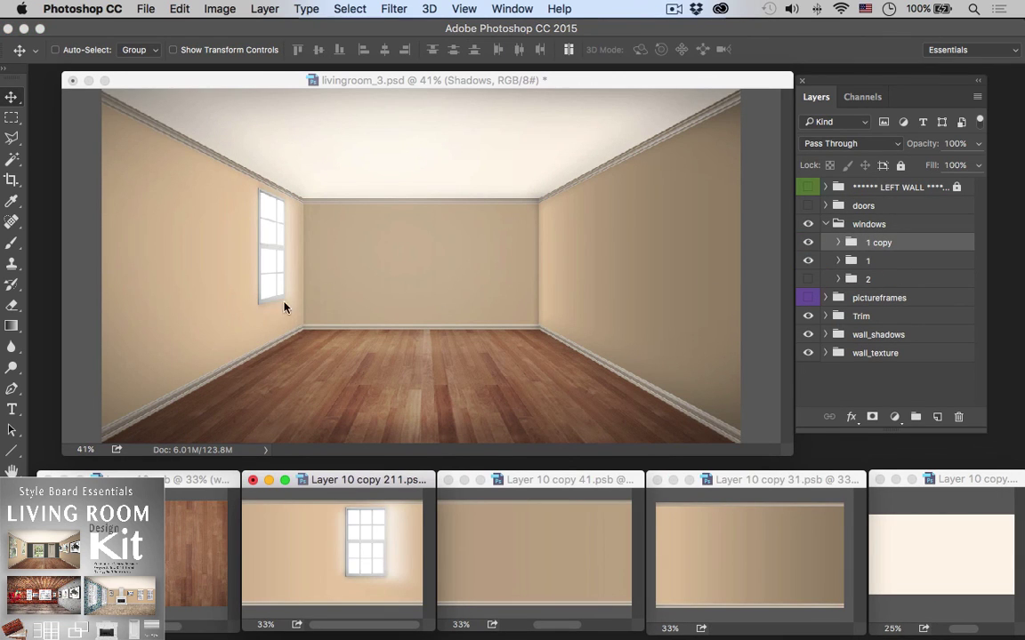
Place the window copy beside the first, reveal the frame and left wall, and nudge both walls left.
drag(367, 560, 300, 569)
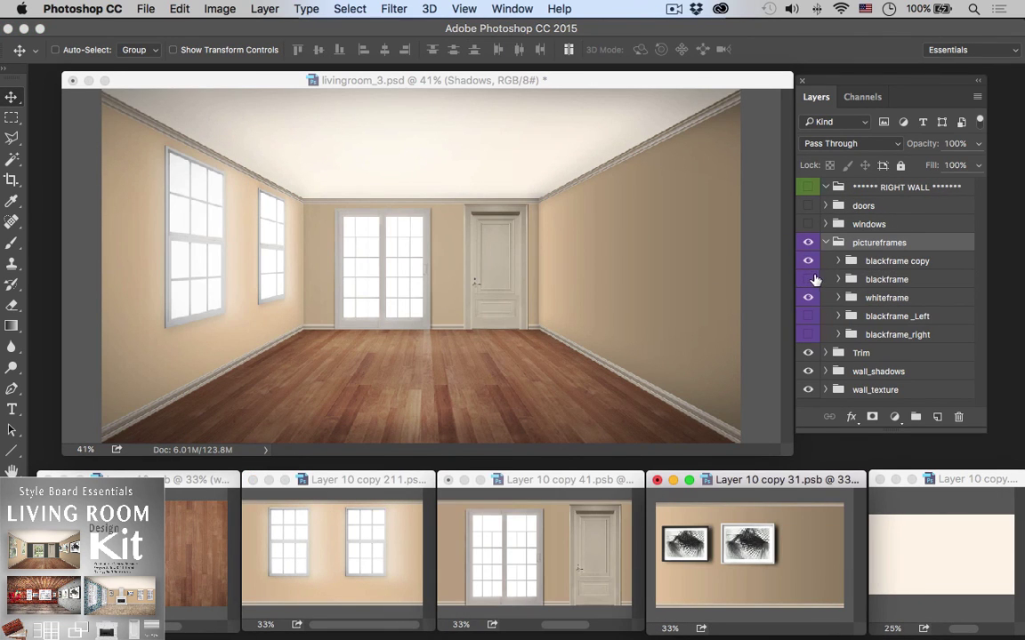
click(809, 279)
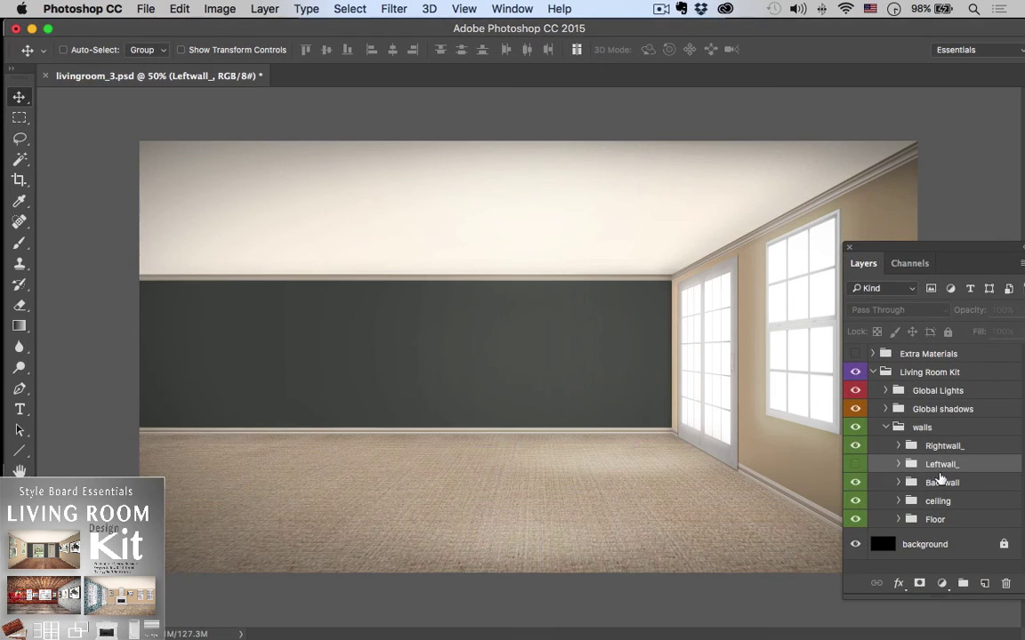
click(855, 464)
drag(492, 474, 442, 473)
click(943, 445)
drag(801, 435, 761, 435)
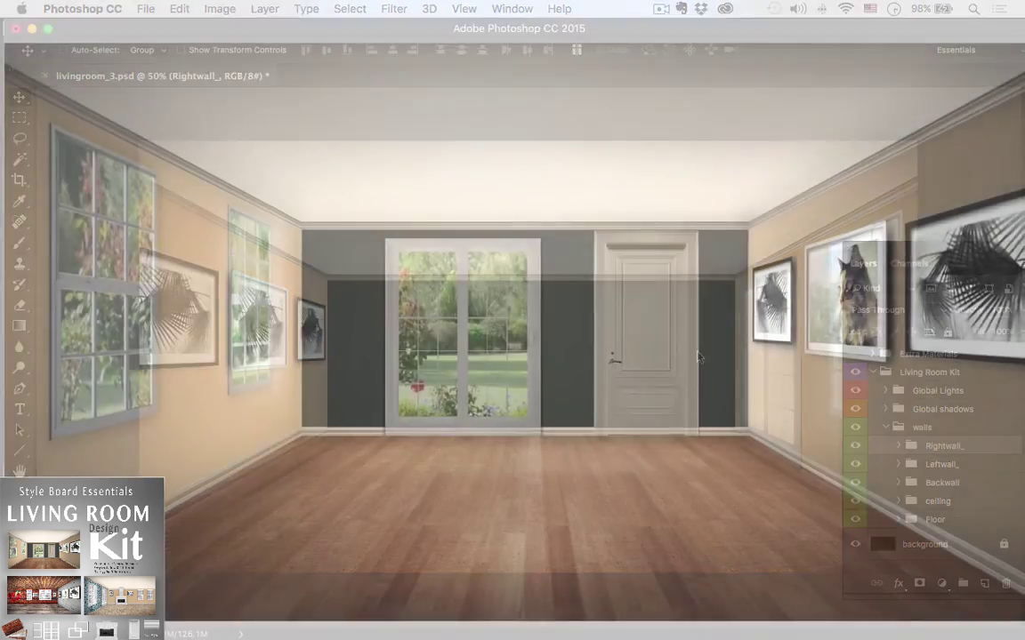